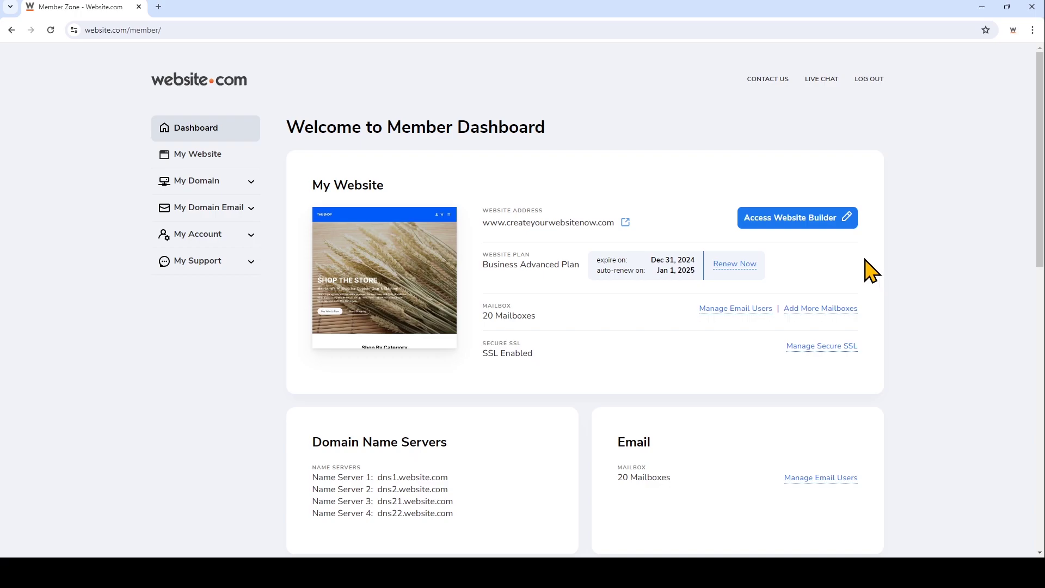
# - Open the website builder's store section and start a new product
pyautogui.click(800, 222)
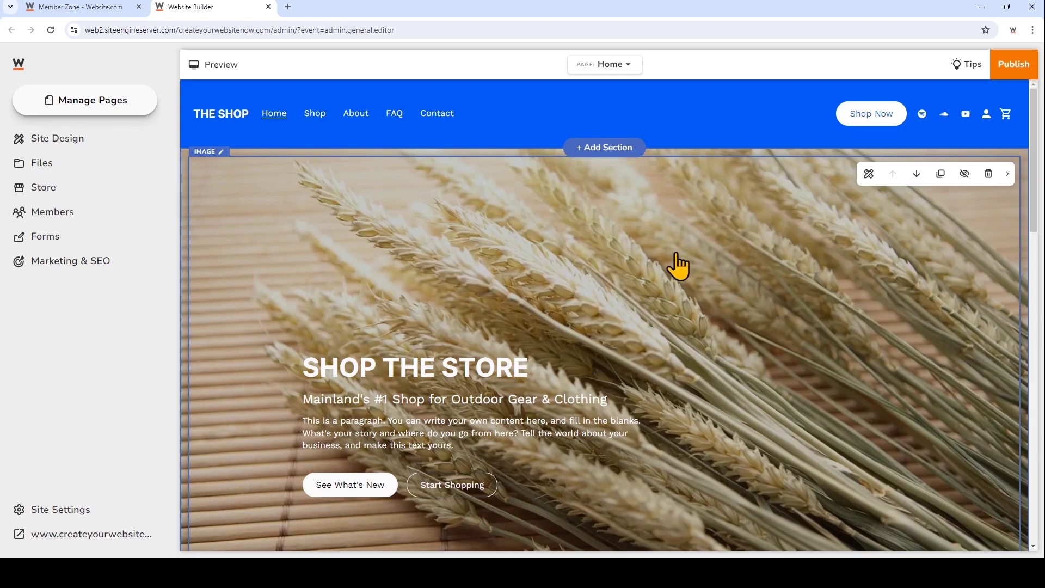
pyautogui.click(121, 192)
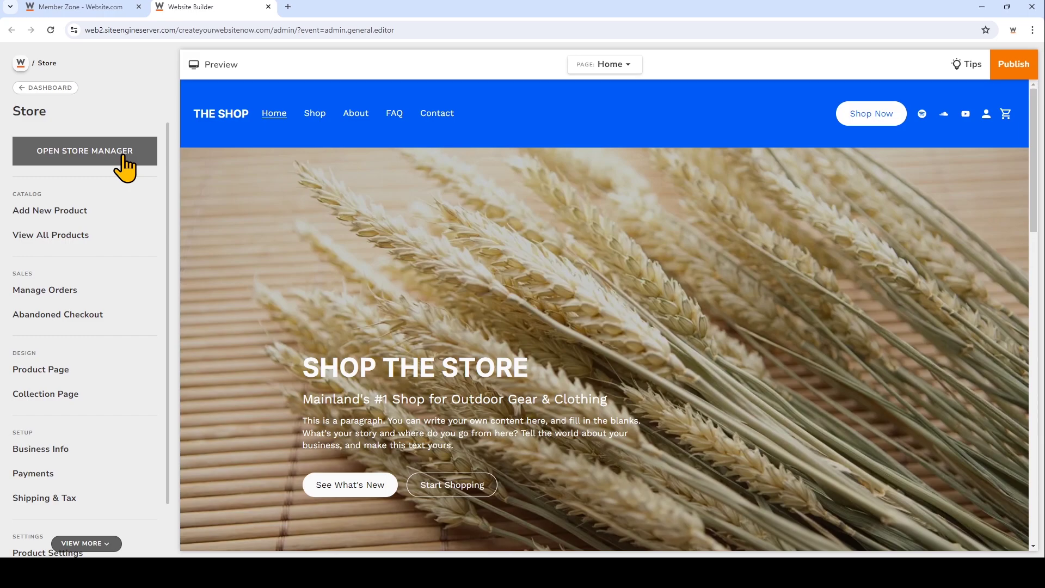
pyautogui.click(108, 222)
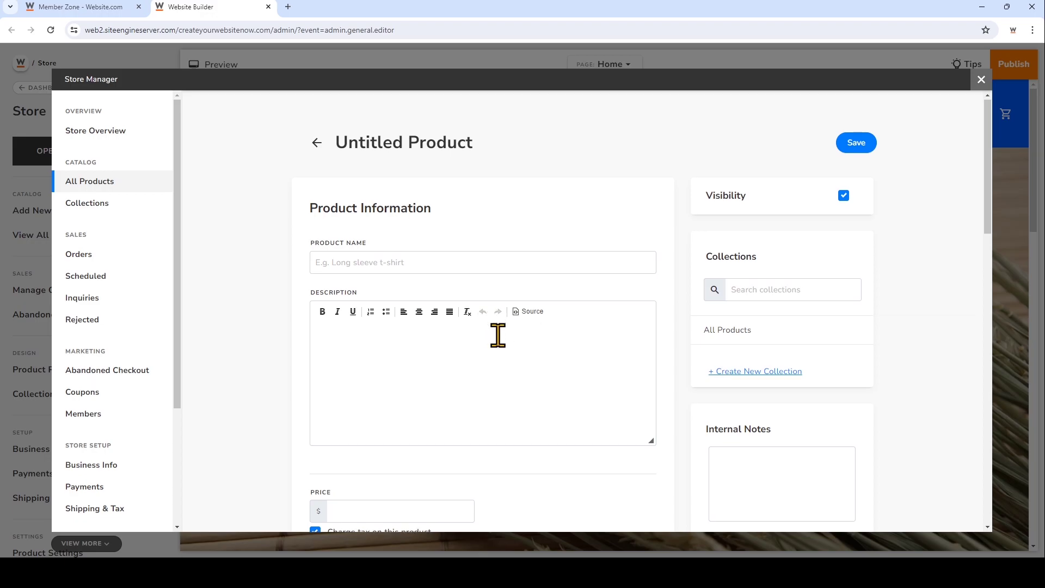
# - Add a blank product option row to the untitled product
pyautogui.scroll(-15, 497, 349)
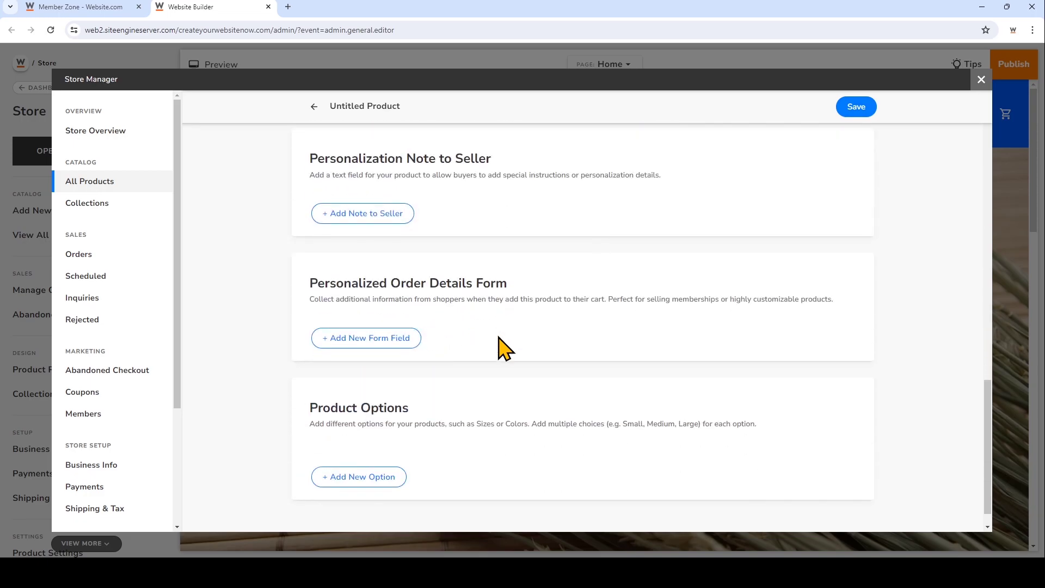
pyautogui.scroll(-1, 498, 336)
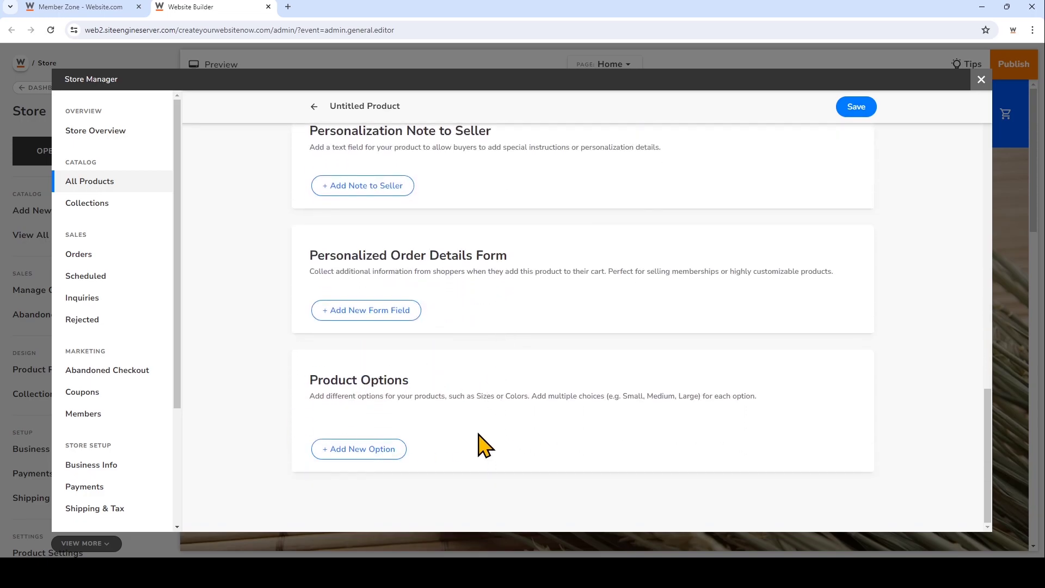
pyautogui.click(361, 451)
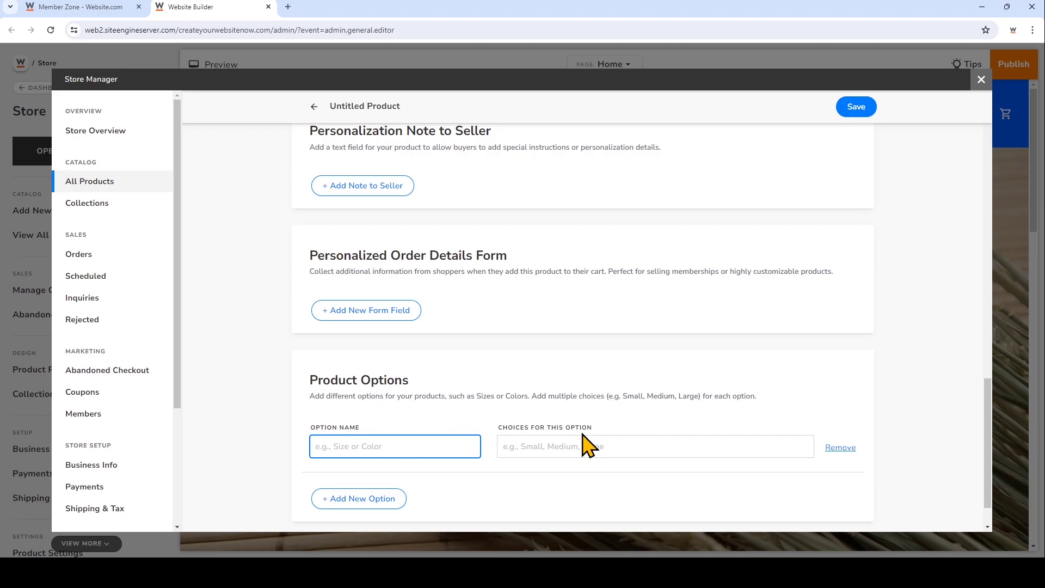
# - Name the product "Spring Comedy Tour"
pyautogui.scroll(20, 587, 447)
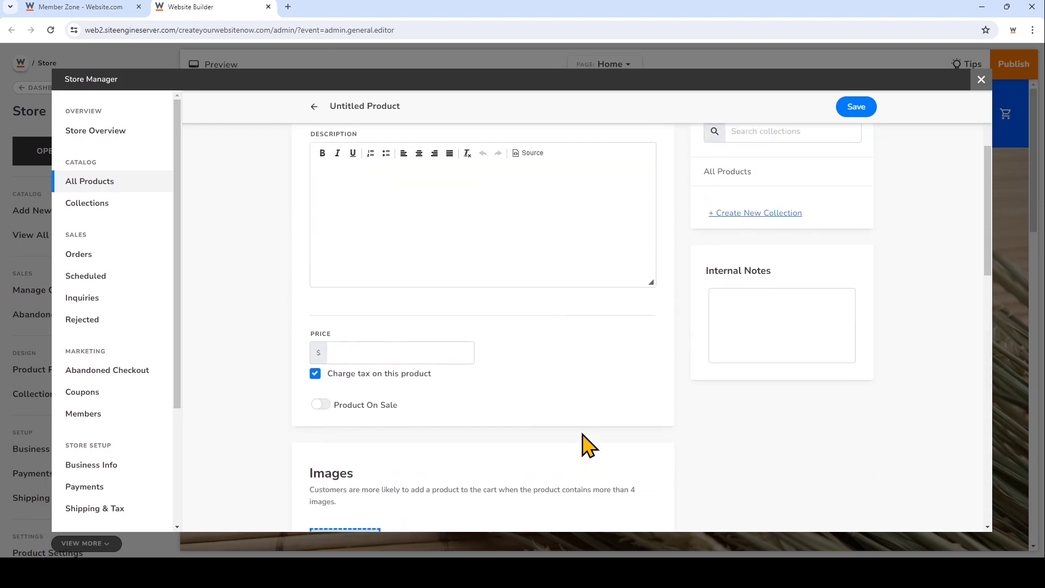
pyautogui.scroll(1, 587, 446)
pyautogui.click(512, 263)
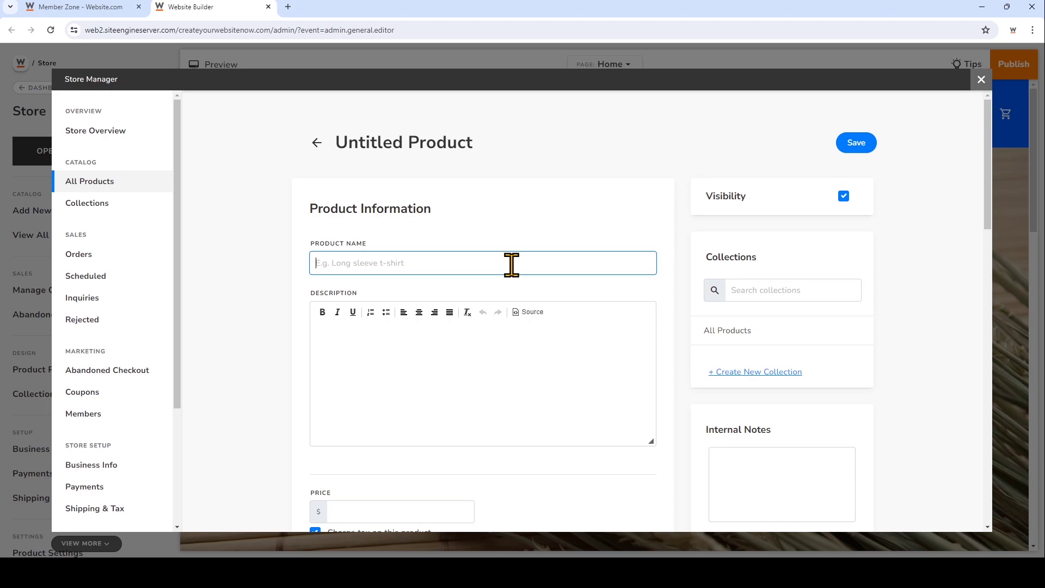
pyautogui.write('Spring ')
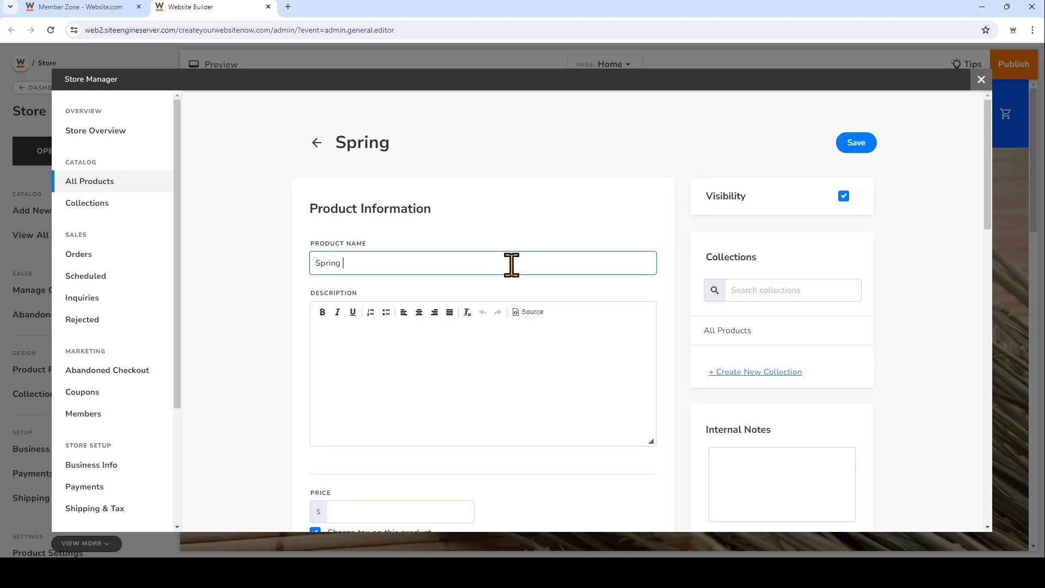
pyautogui.write('Comedy Tour')
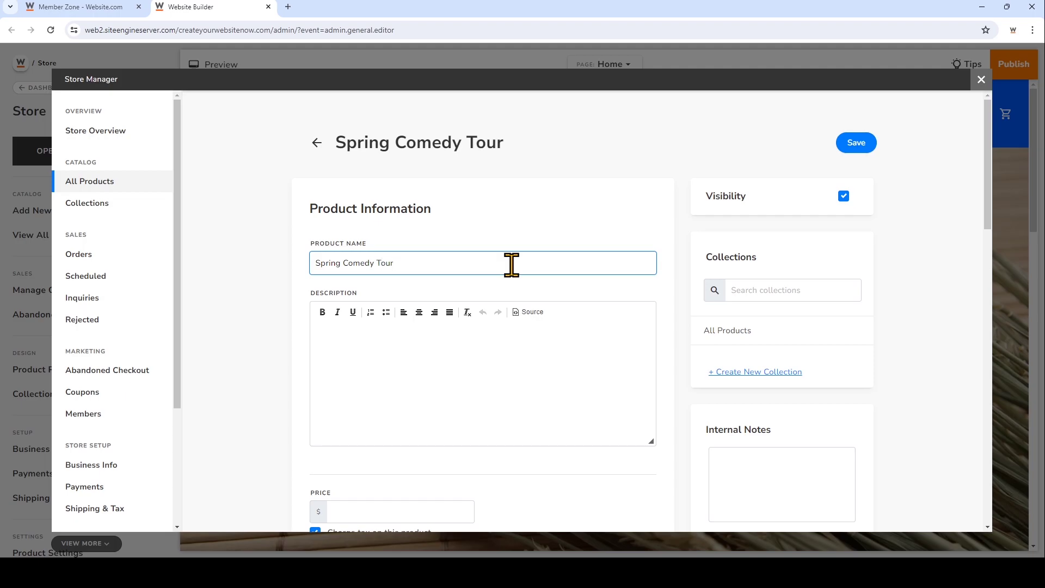
# - Name the product option "Select Show" and give it the choices "May 24 - Vancouver", "May 25 - Seattle" and "May 27 - LA"
pyautogui.scroll(-15, 514, 266)
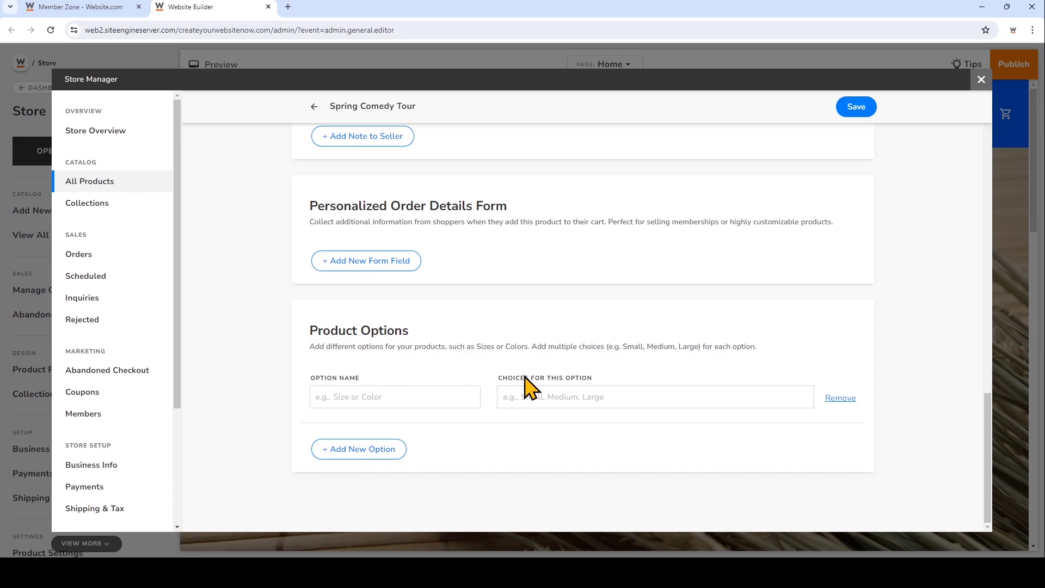
pyautogui.click(464, 387)
pyautogui.write('Select Show')
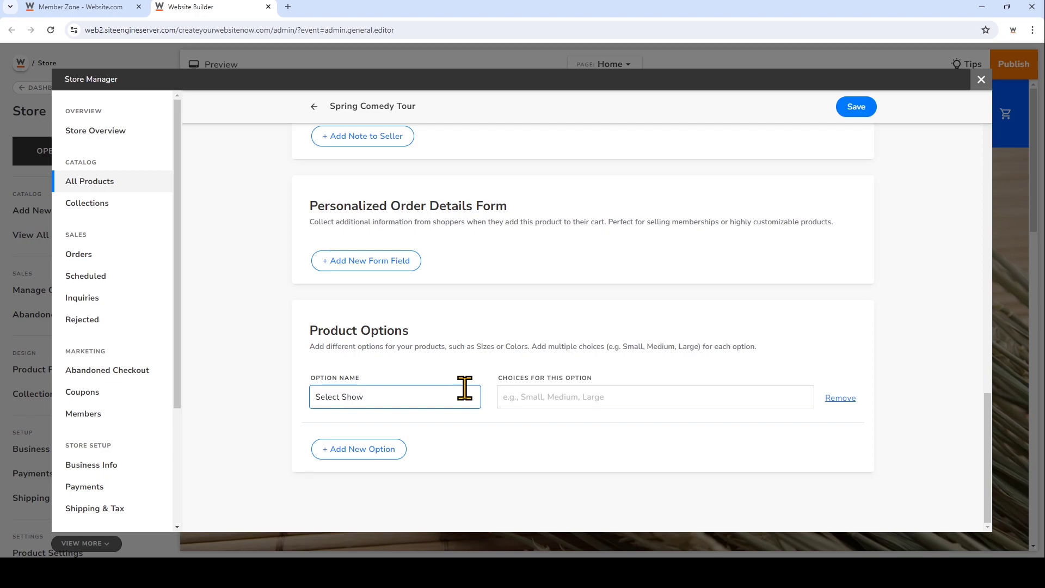
pyautogui.click(523, 393)
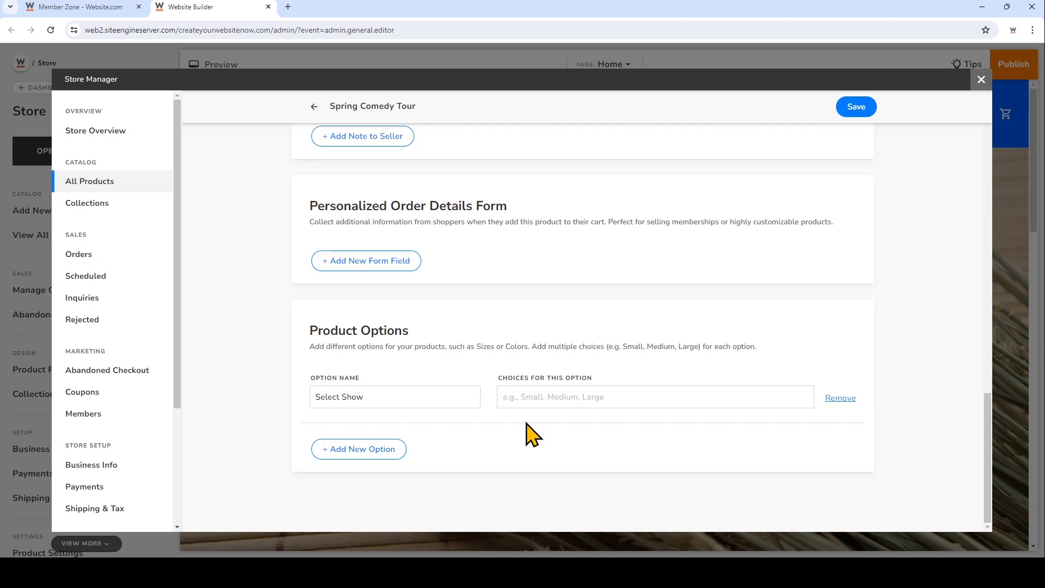
pyautogui.write('May 24 - Vancouver')
pyautogui.press('Return')
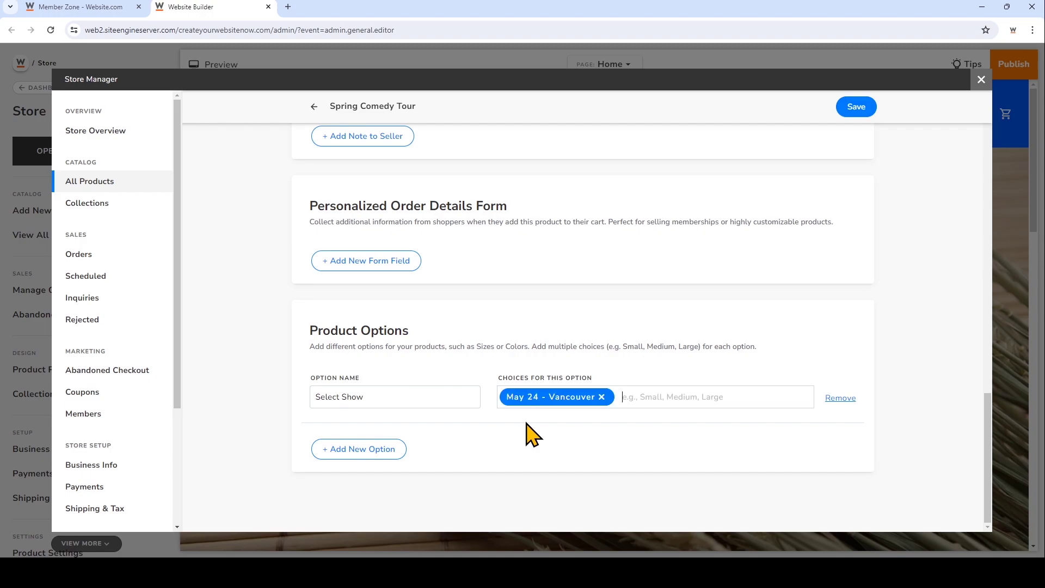
pyautogui.write('May 25 - Seattle')
pyautogui.press('Return')
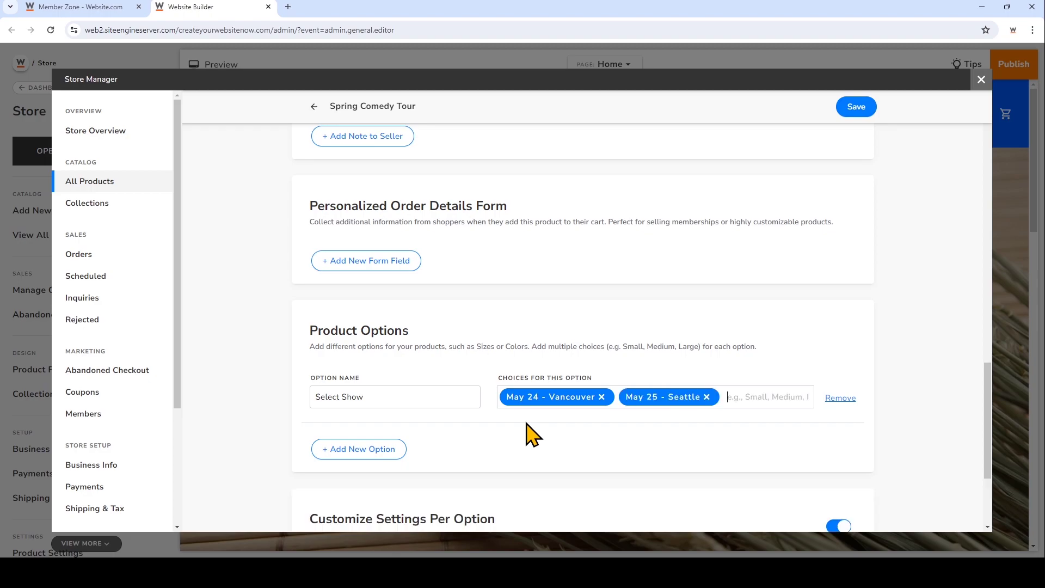
pyautogui.write('May 27 - LA')
pyautogui.press('Return')
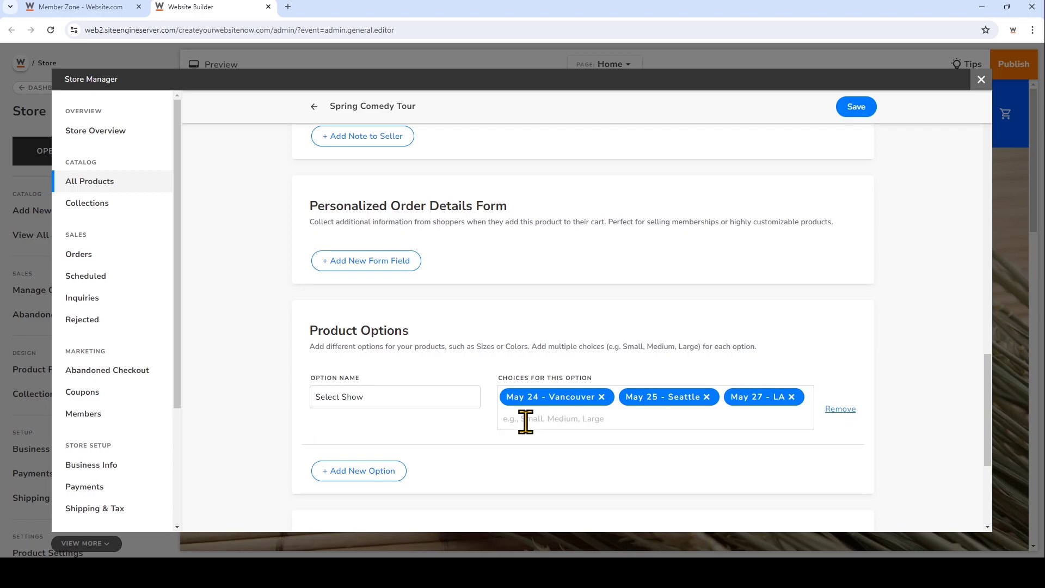
# - Enter "May 24 - Vancouver will be at Vogue Theatre at 7pm." as the first line of the product description
pyautogui.scroll(15, 526, 420)
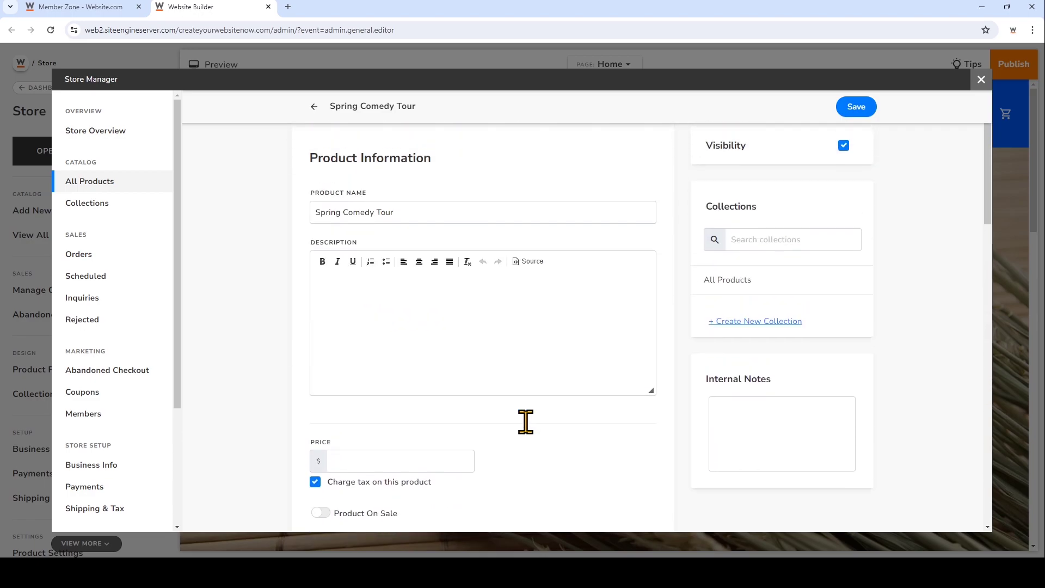
pyautogui.scroll(2, 526, 421)
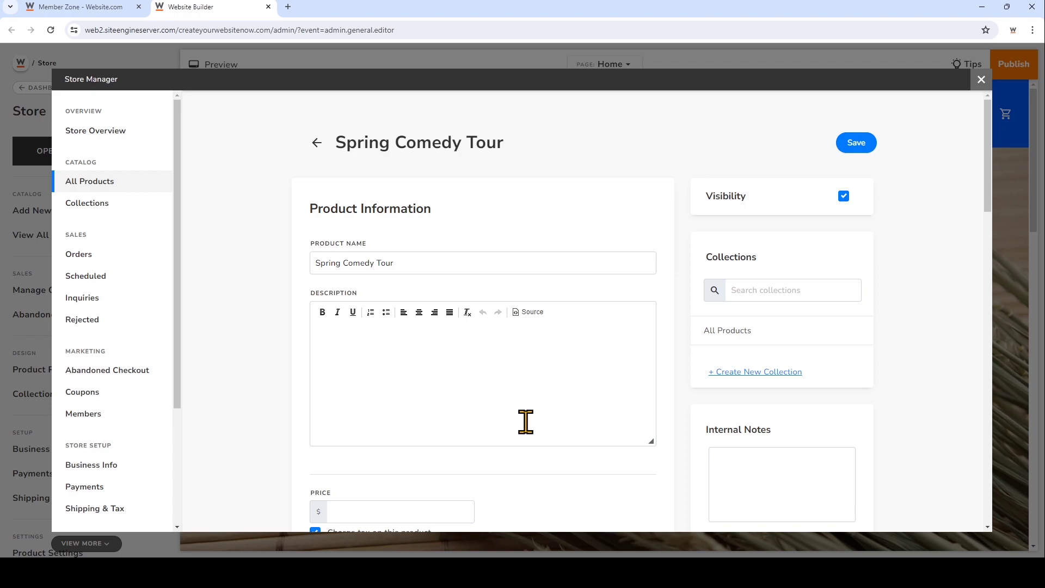
pyautogui.click(559, 351)
pyautogui.write('May 24 - Vancouver will be at ')
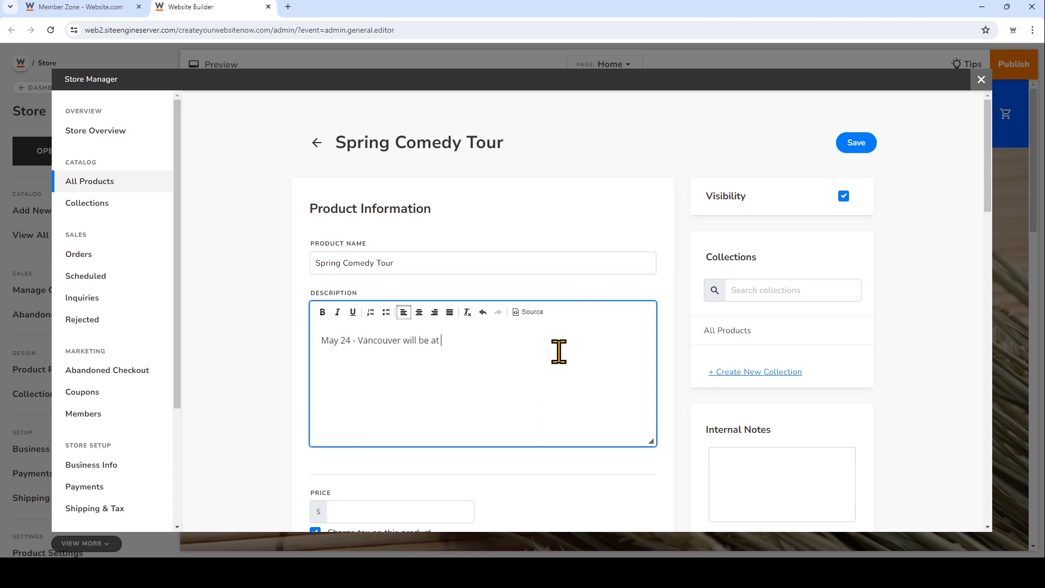
pyautogui.write('Vogue Theatre at 7pm.')
pyautogui.press('Return')
# - Add the description lines "May 25 - Seattle will be at The Main at 6:45pm." and "May 27 - LA will be at The Star at 8pm."
pyautogui.write('May 25 - Seatt')
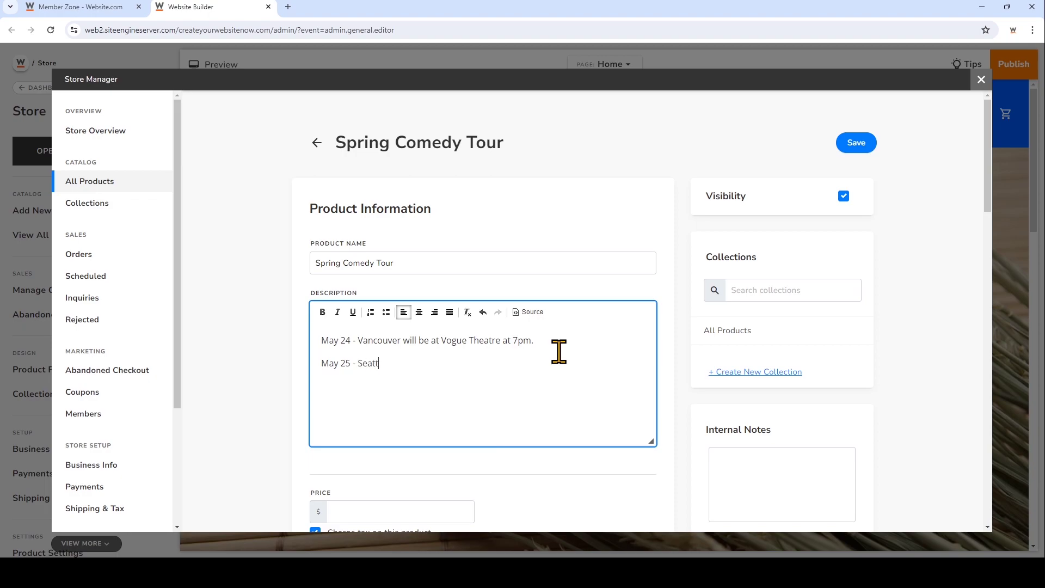
pyautogui.write('le will be at The Main at 6:45pm')
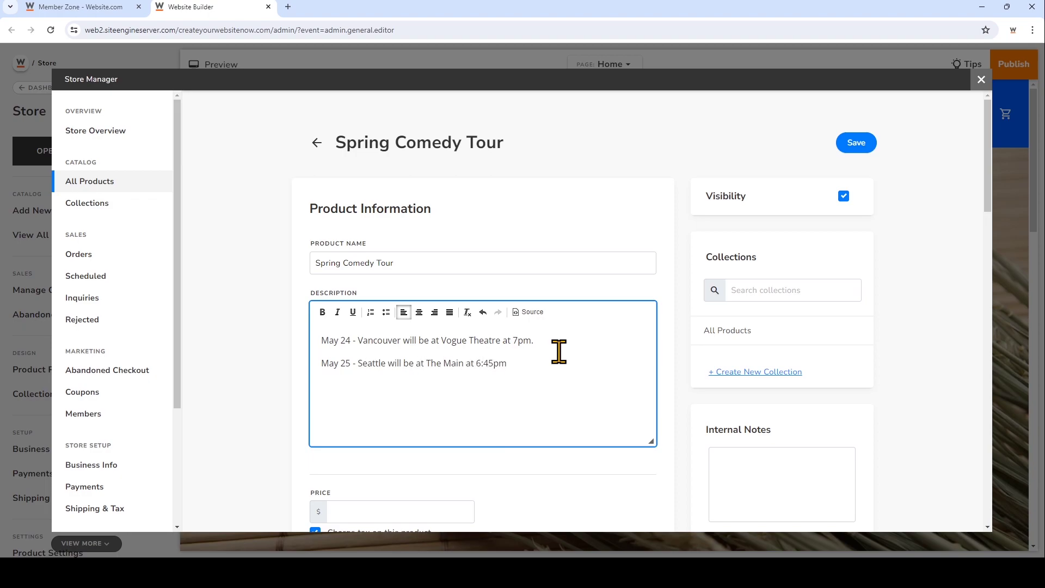
pyautogui.write('May 27 - LA will be at The Star at 8pm.')
# - Save the Spring Comedy Tour product and return to the product list
pyautogui.scroll(-15, 561, 359)
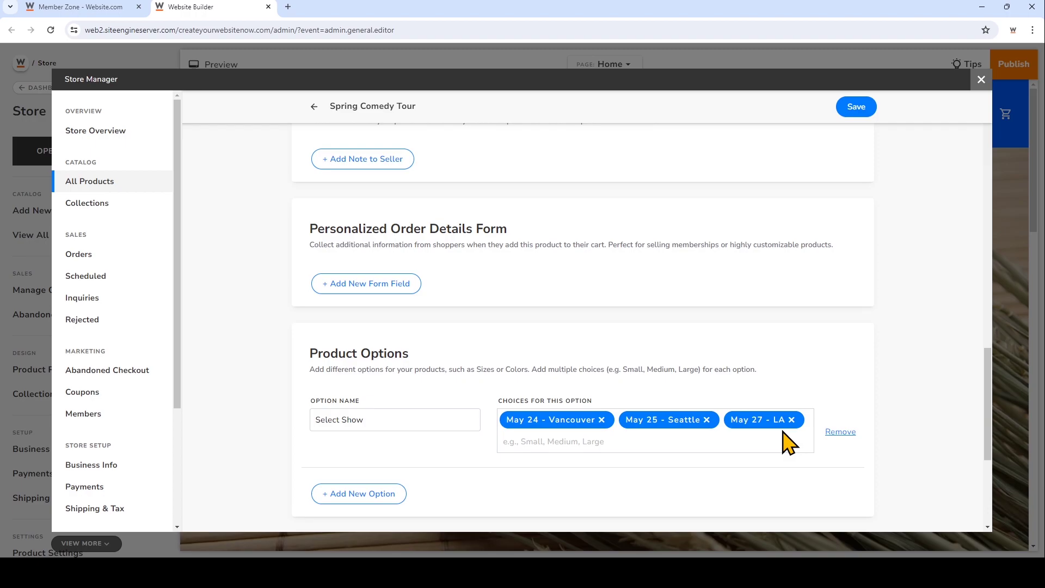
pyautogui.scroll(15, 782, 438)
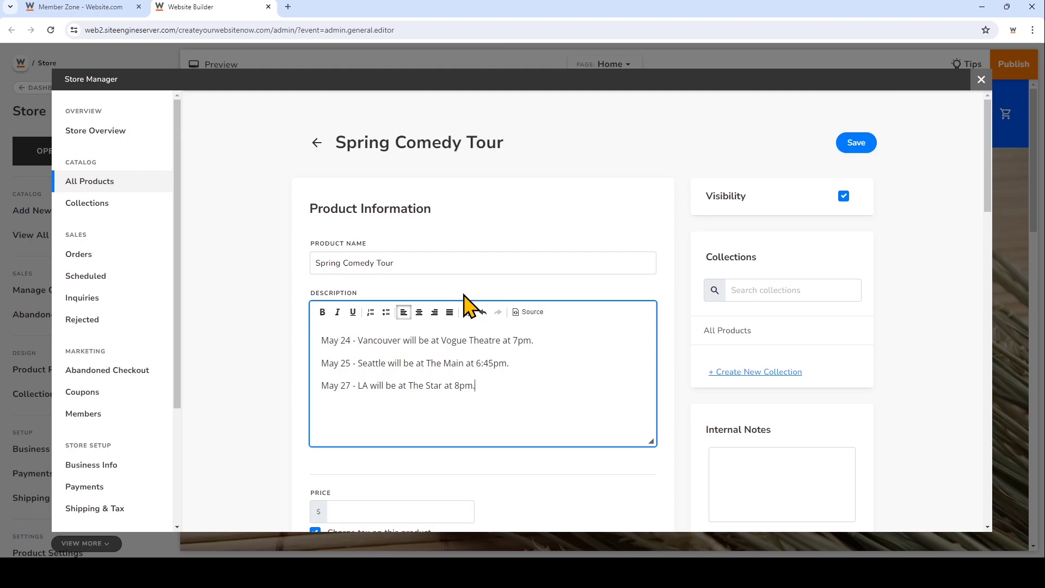
pyautogui.scroll(-15, 463, 305)
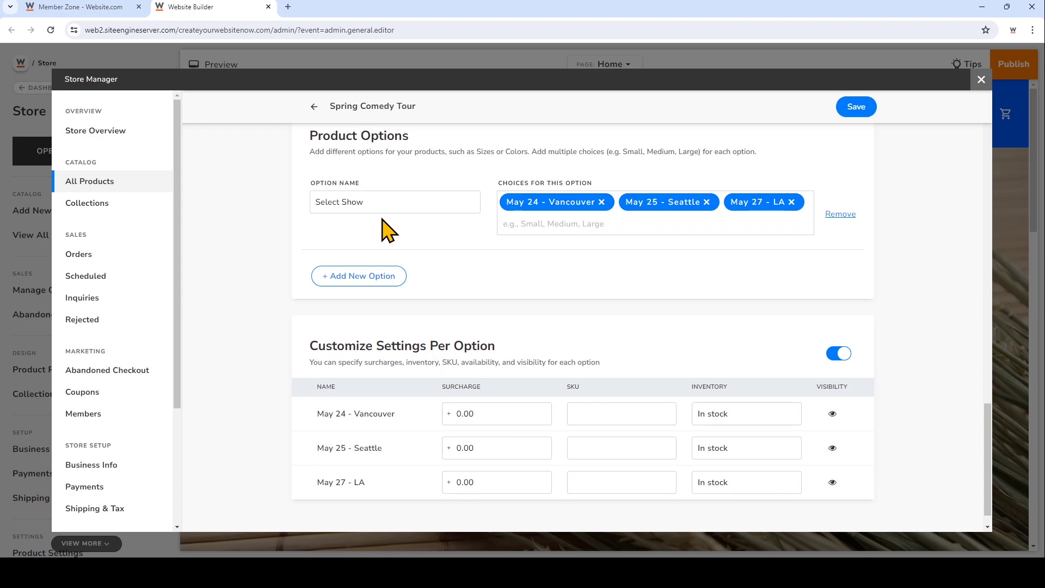
pyautogui.scroll(20, 388, 230)
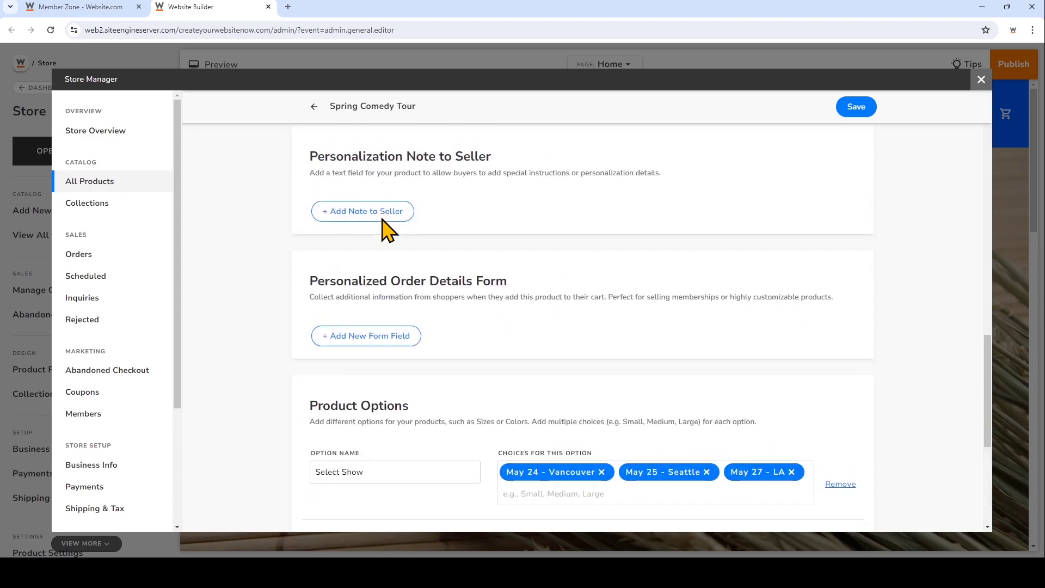
pyautogui.scroll(2, 388, 229)
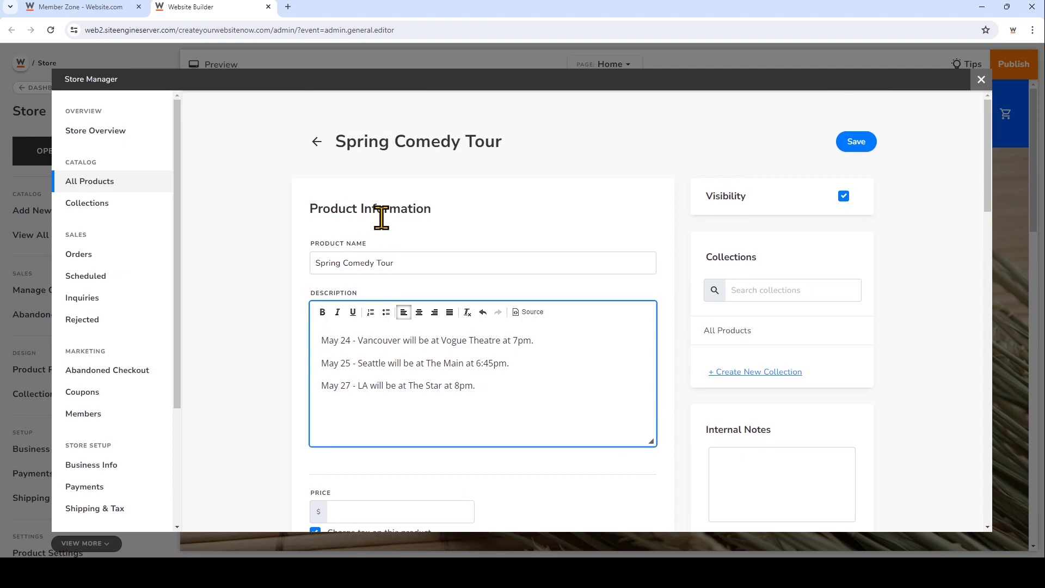
pyautogui.click(866, 144)
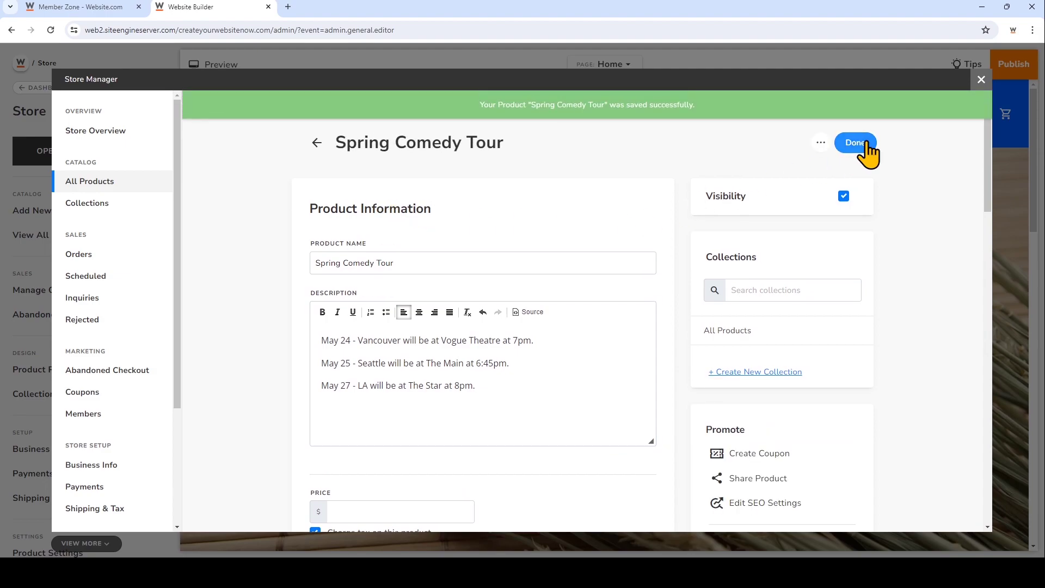
pyautogui.click(866, 144)
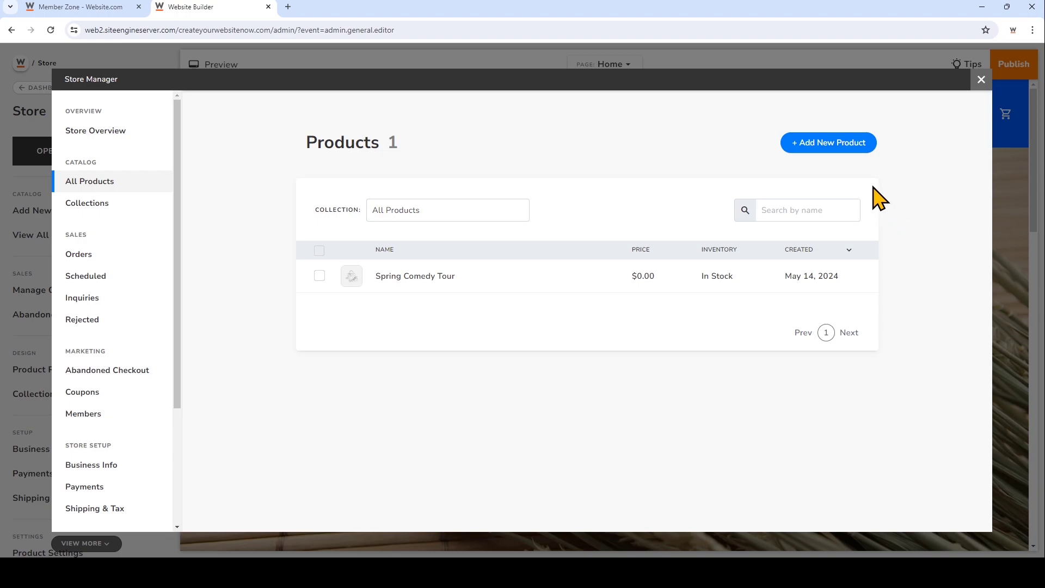
# - Start another new product and name it "Candy Boxes"
pyautogui.click(849, 146)
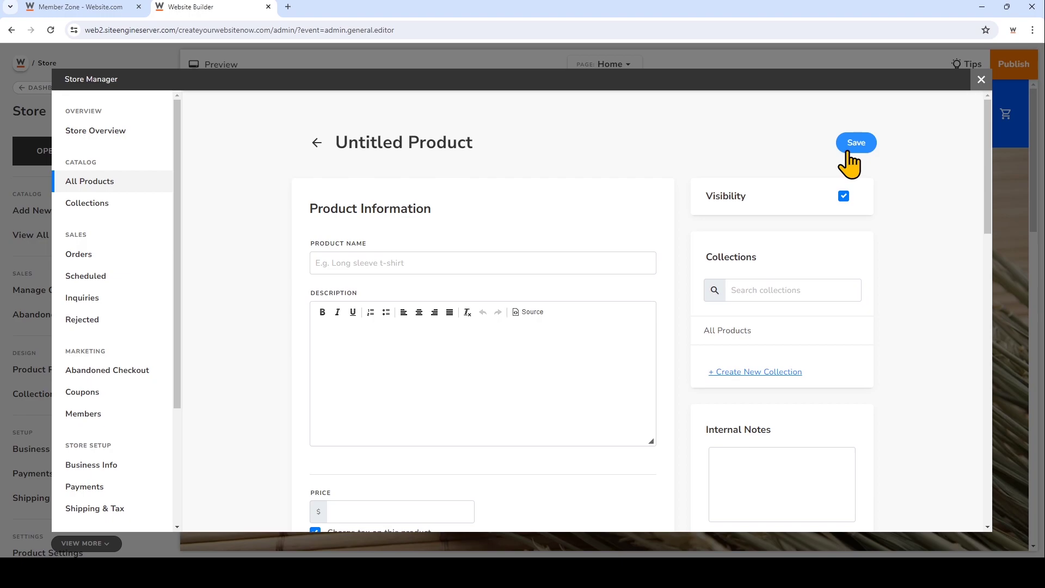
pyautogui.click(621, 262)
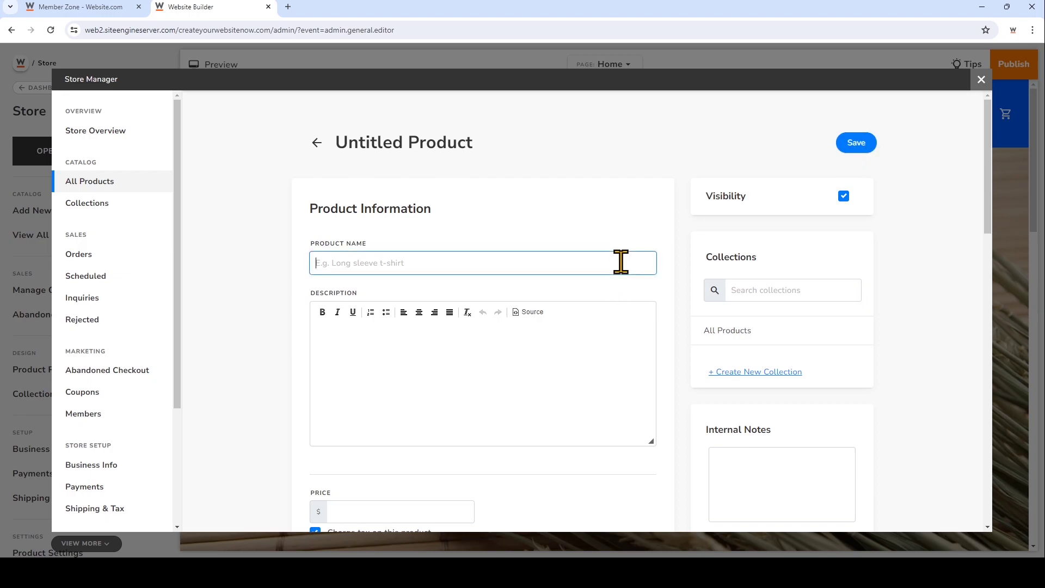
pyautogui.write('Candy ')
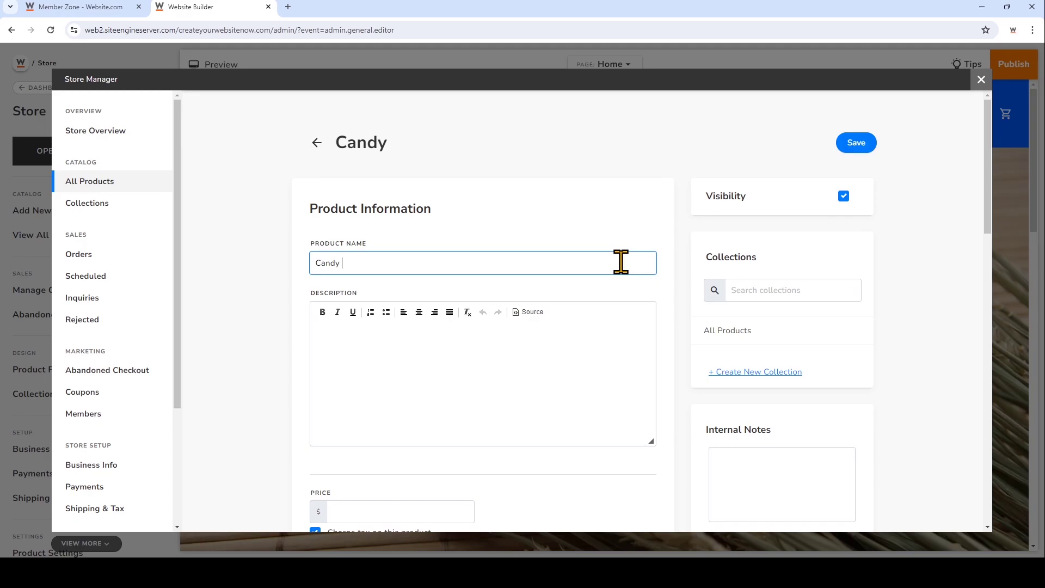
pyautogui.write('Boxes')
# - Add a product option named "Box Size" to the Candy Boxes product
pyautogui.scroll(-15, 620, 262)
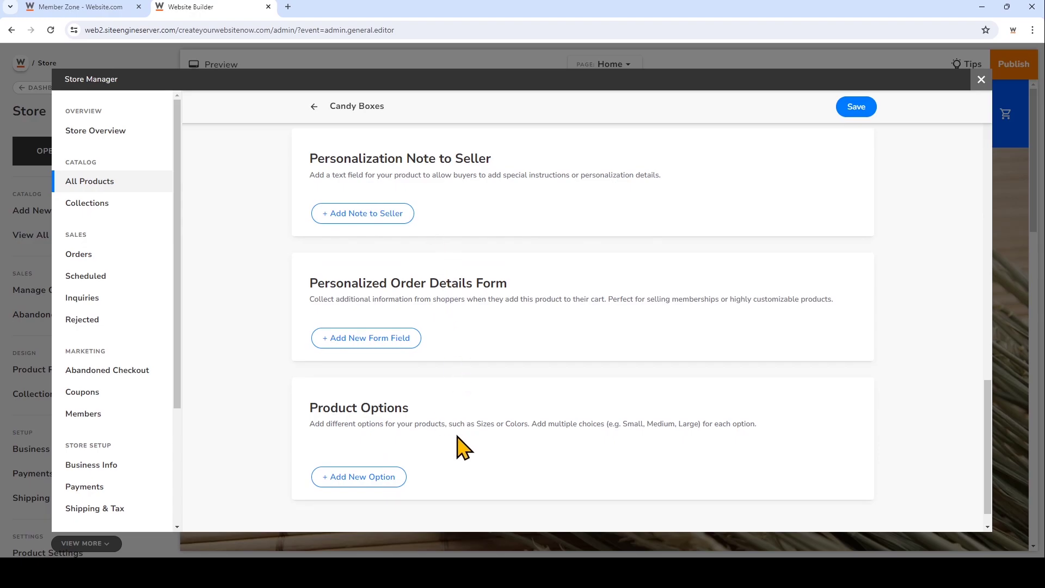
pyautogui.scroll(-1, 458, 446)
pyautogui.click(392, 448)
pyautogui.write('Box ')
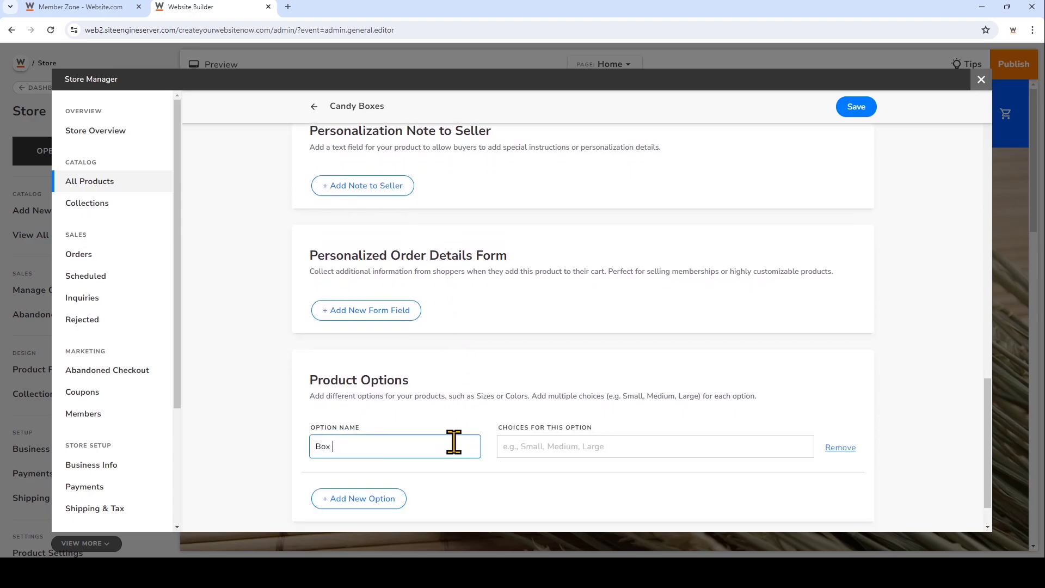
pyautogui.write('Size')
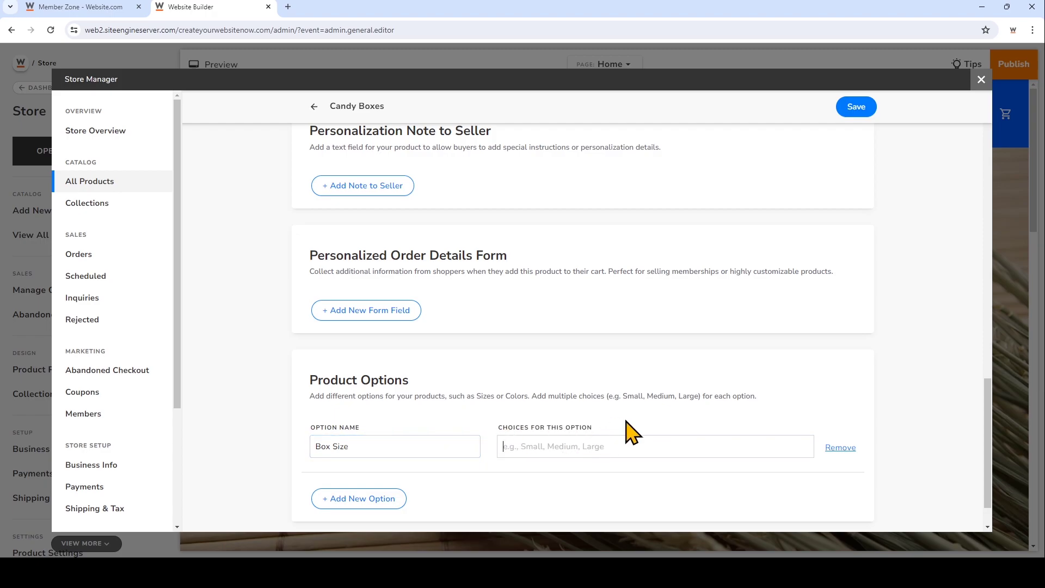
# - Add the choices Small, Medium and Large to the Box Size option
pyautogui.press('Tab')
pyautogui.write('Small')
pyautogui.press('Return')
pyautogui.write('Medium,')
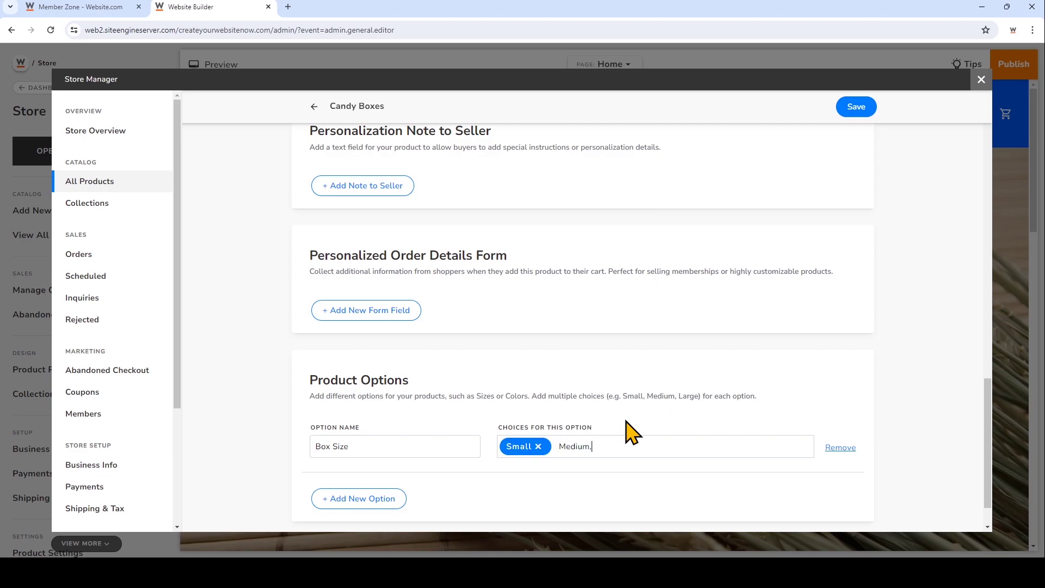
pyautogui.press('Return')
pyautogui.write('Large')
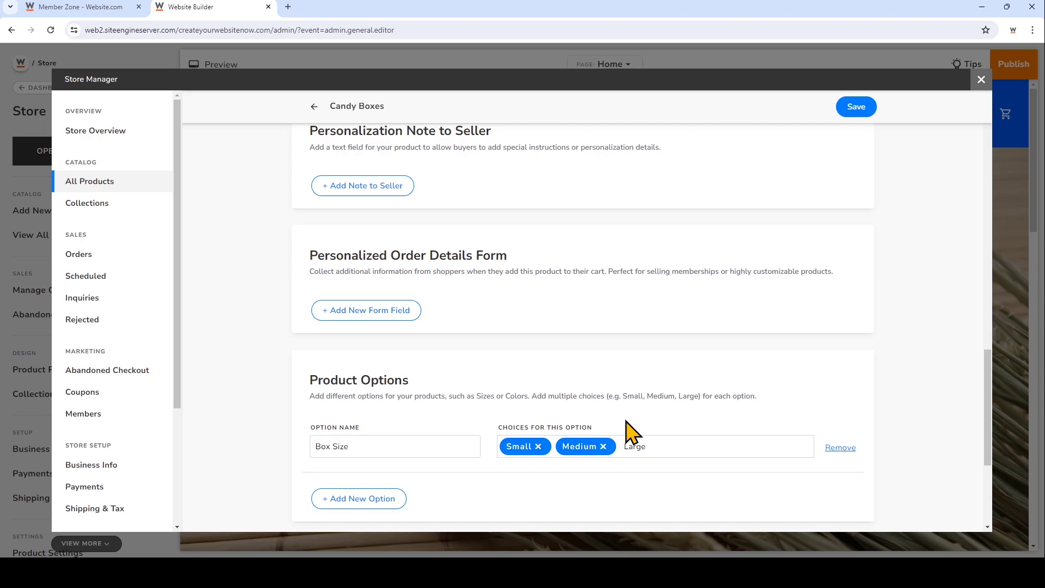
pyautogui.press('Return')
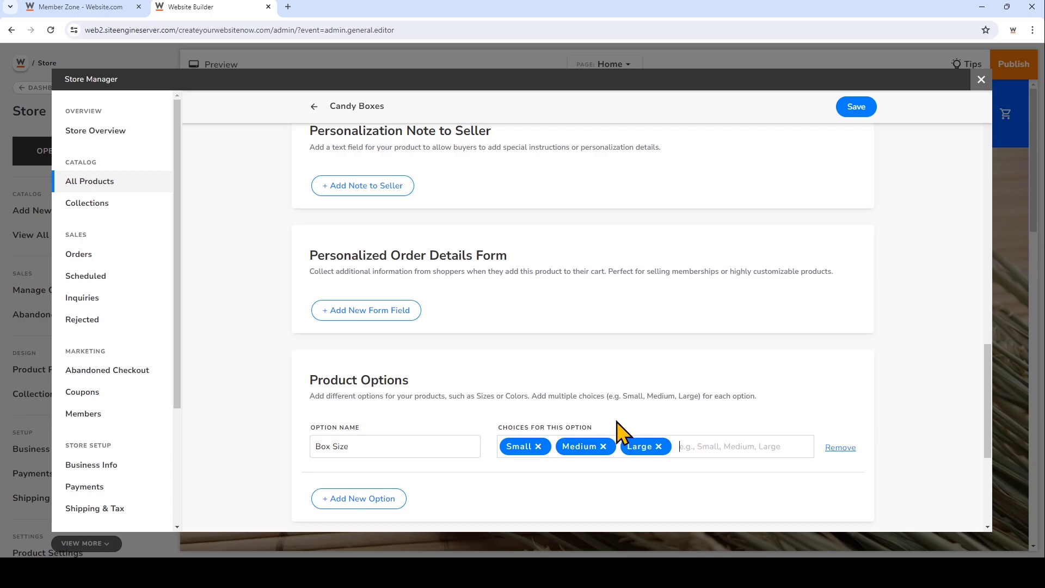
# - Add a second product option named "Candy Flavours" to the Candy Boxes product
pyautogui.click(385, 517)
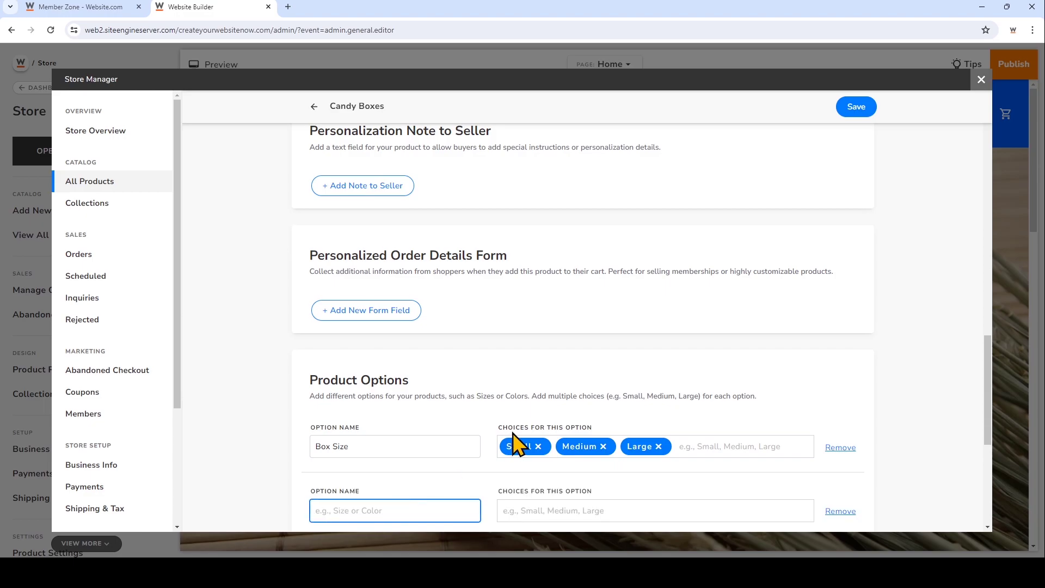
pyautogui.scroll(-3, 439, 420)
pyautogui.write('Candy Flavours')
# - Add the choices Strawberry, Chocolate and Deluxe Mixed to the Candy Flavours option
pyautogui.click(612, 347)
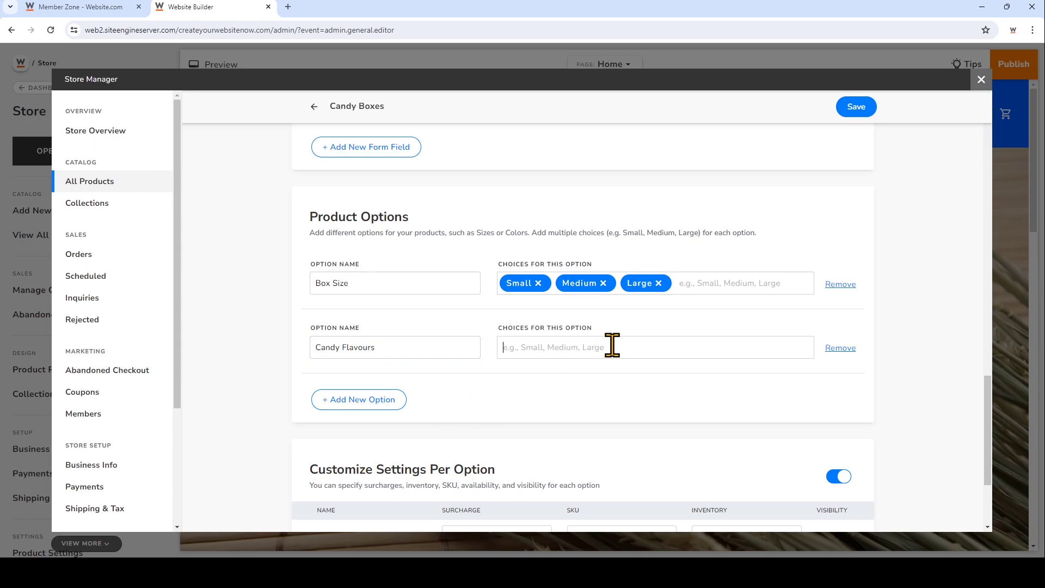
pyautogui.write('Strawberry')
pyautogui.press('Return')
pyautogui.write('Chocolate')
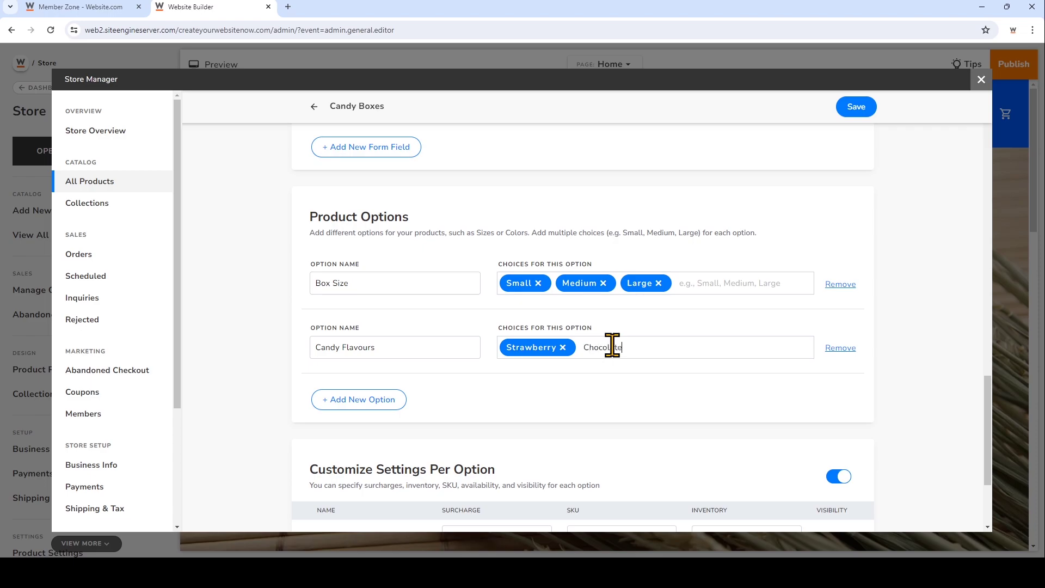
pyautogui.press('Return')
pyautogui.write('D')
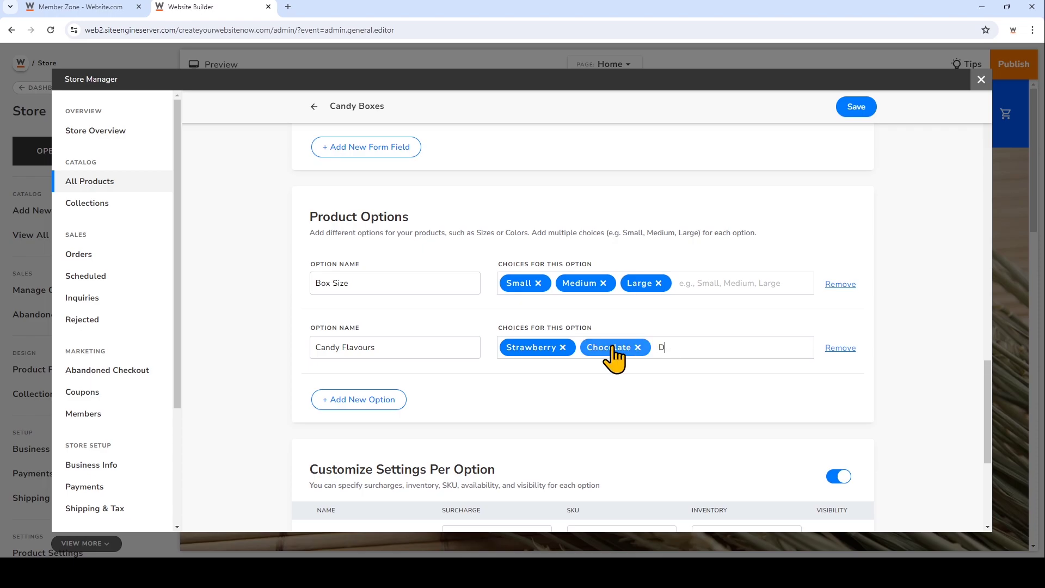
pyautogui.write('eluxe Mixed')
pyautogui.press('Return')
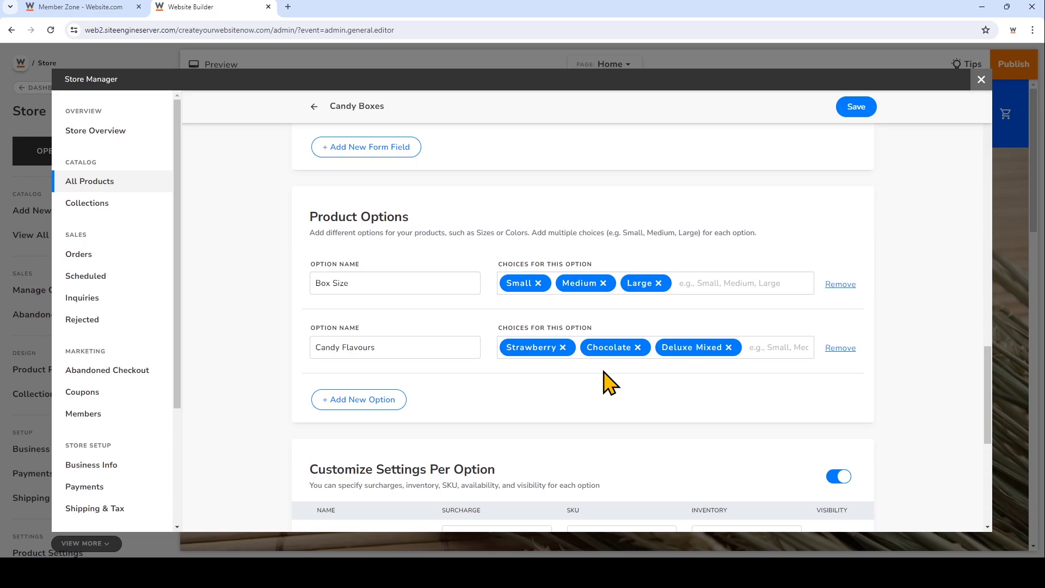
# - Set the surcharge for the Small Deluxe Mixed combination to 1
pyautogui.scroll(-6, 610, 384)
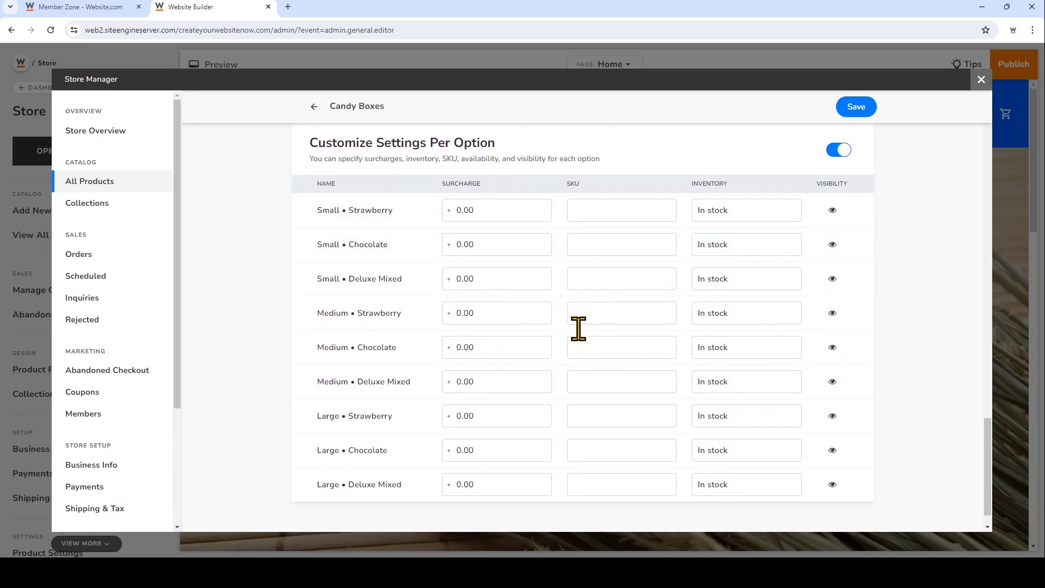
pyautogui.click(516, 279)
pyautogui.press('BackSpace')
pyautogui.press('BackSpace')
pyautogui.press('BackSpace')
pyautogui.press('BackSpace')
pyautogui.write('1')
# - Set the surcharge to 2 for both the Medium Strawberry and Medium Chocolate combinations
pyautogui.click(512, 308)
pyautogui.press('BackSpace')
pyautogui.press('BackSpace')
pyautogui.press('BackSpace')
pyautogui.press('BackSpace')
pyautogui.write('1')
pyautogui.press('BackSpace')
pyautogui.write('2')
pyautogui.click(536, 341)
pyautogui.press('BackSpace')
pyautogui.press('BackSpace')
pyautogui.press('BackSpace')
pyautogui.write('2')
# - Set the surcharge for the Medium Deluxe Mixed combination to 3
pyautogui.click(521, 386)
pyautogui.press('BackSpace')
pyautogui.press('BackSpace')
pyautogui.press('BackSpace')
pyautogui.write('3')
# - Set the surcharge to 4 for both the Large Strawberry and Large Chocolate combinations
pyautogui.click(528, 413)
pyautogui.press('BackSpace')
pyautogui.press('BackSpace')
pyautogui.press('BackSpace')
pyautogui.press('BackSpace')
pyautogui.write('4')
pyautogui.click(534, 446)
pyautogui.press('BackSpace')
pyautogui.press('BackSpace')
pyautogui.press('BackSpace')
pyautogui.press('BackSpace')
pyautogui.write('4')
# - Set the surcharge for the Large Deluxe Mixed combination to 5
pyautogui.click(534, 488)
pyautogui.press('BackSpace')
pyautogui.press('BackSpace')
pyautogui.press('BackSpace')
pyautogui.press('BackSpace')
pyautogui.write('5')
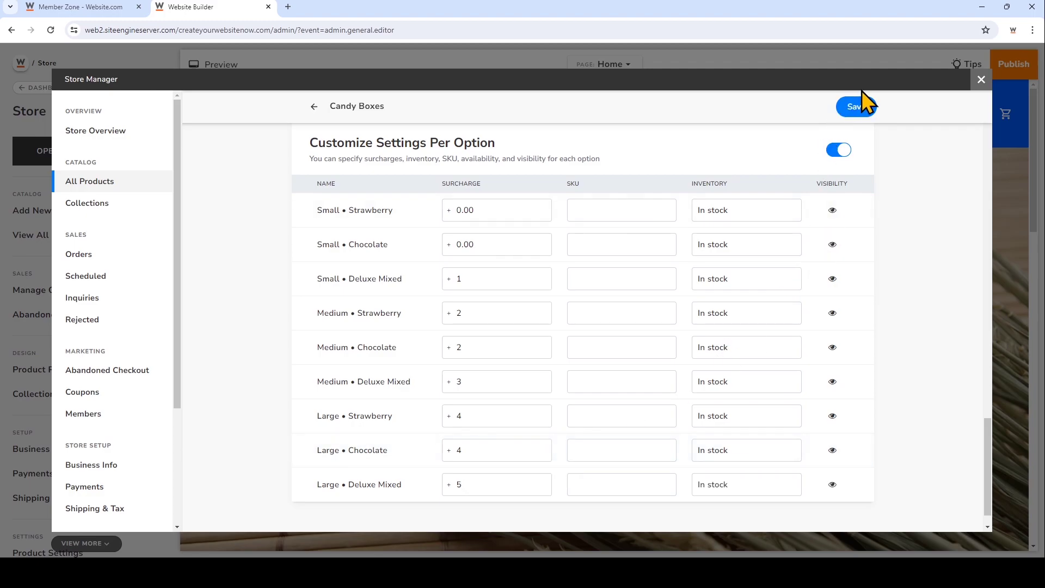
# - Save the Candy Boxes product and return to the product list
pyautogui.click(862, 107)
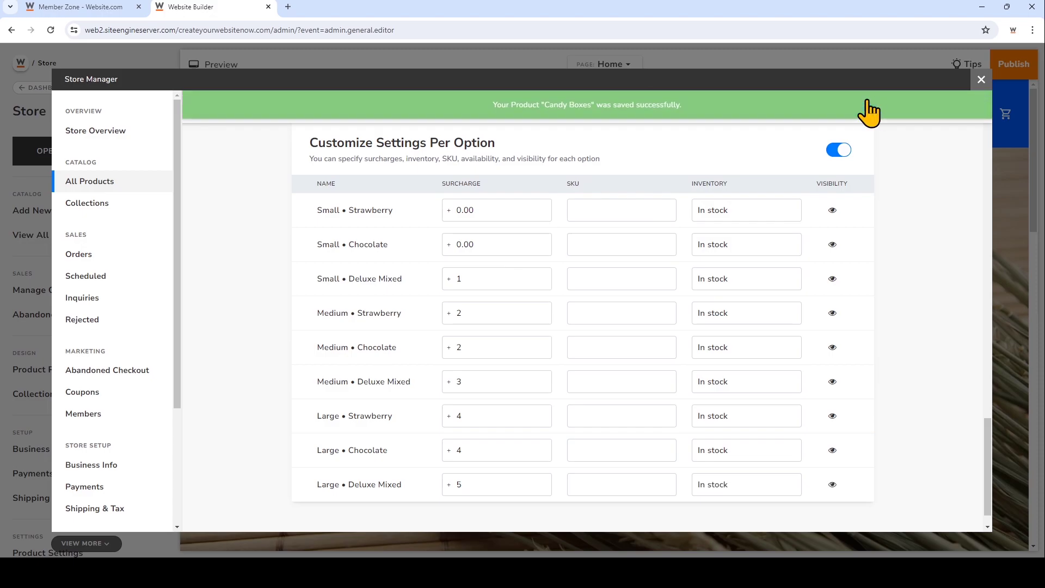
pyautogui.scroll(15, 887, 207)
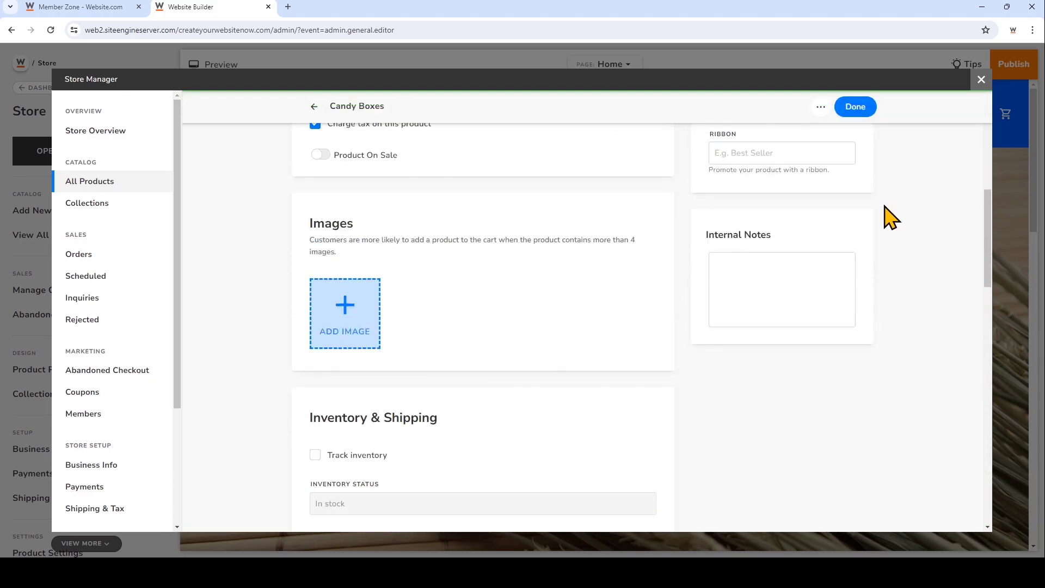
pyautogui.scroll(3, 887, 210)
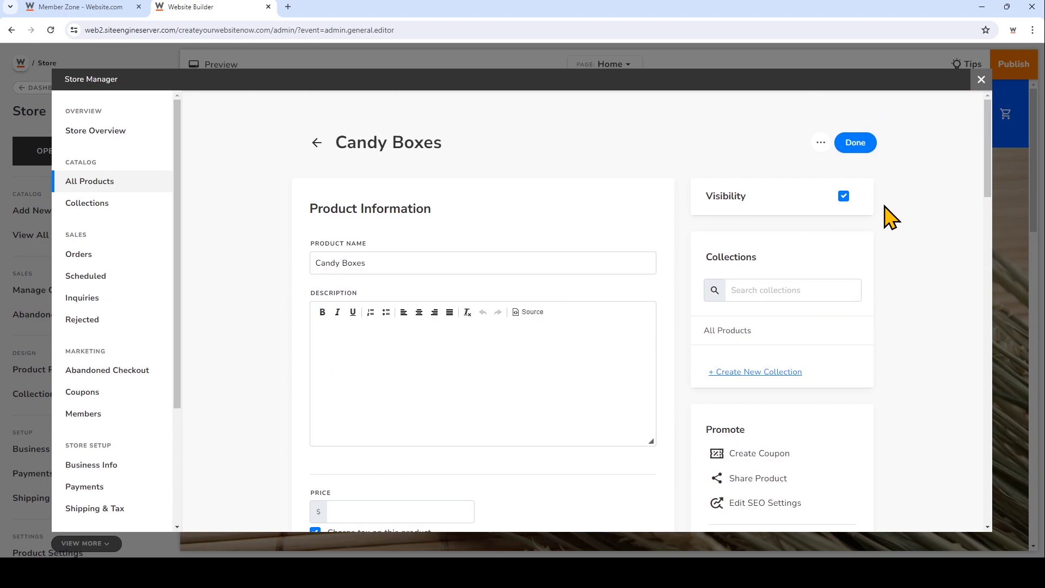
pyautogui.click(862, 144)
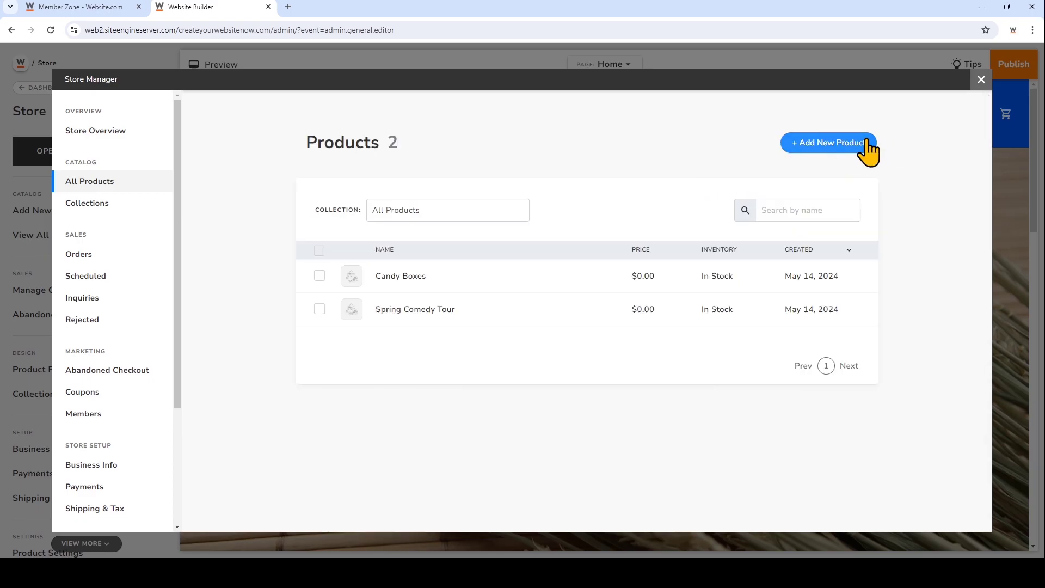
# - Close the Store Manager, then publish the website and open the live site
pyautogui.click(981, 79)
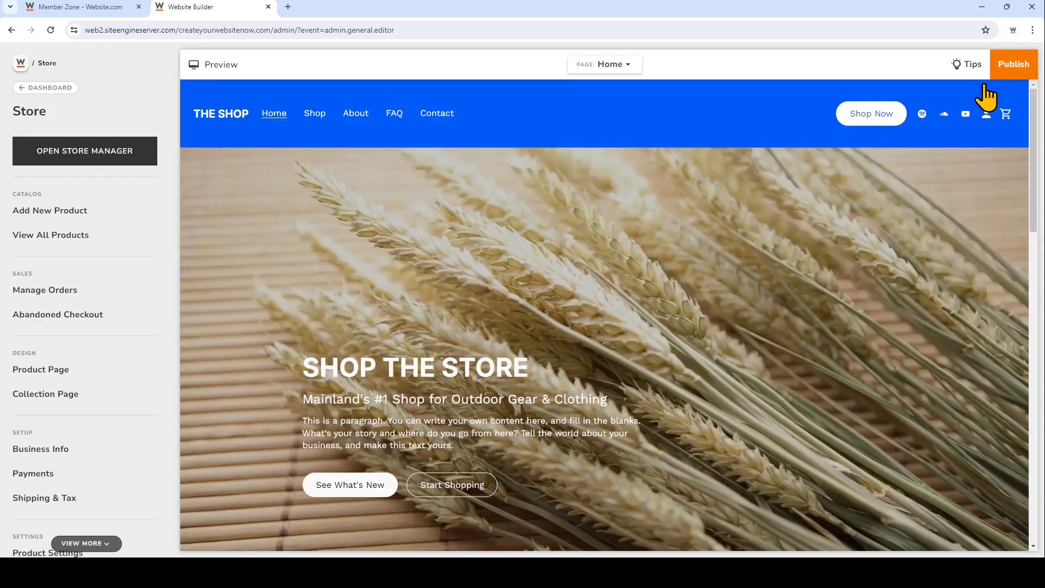
pyautogui.click(1013, 71)
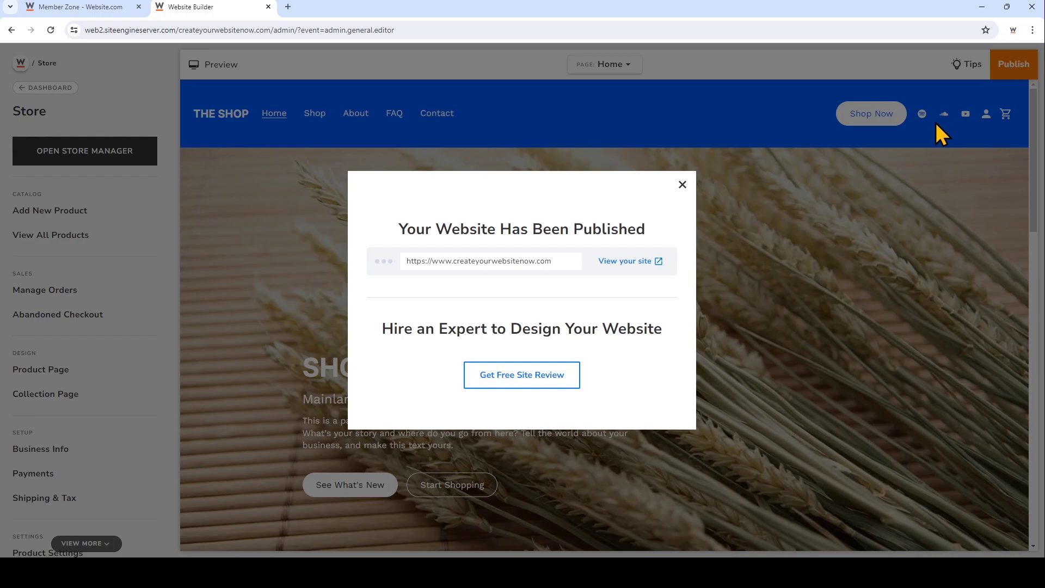
pyautogui.click(625, 261)
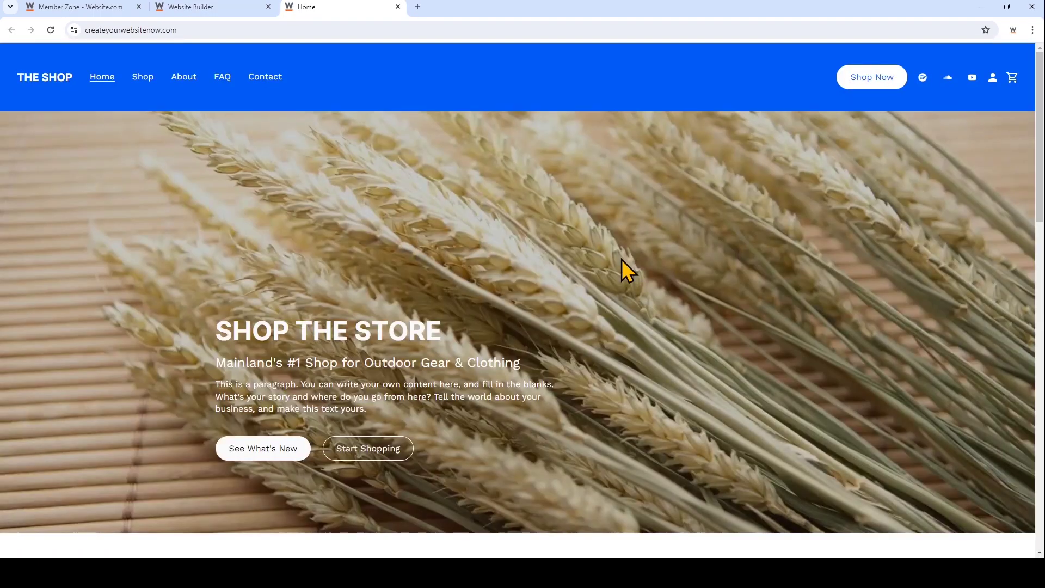
# - Open the Candy Boxes page in the live shop and preview the price for box size Medium with flavour Chocolate
pyautogui.click(144, 79)
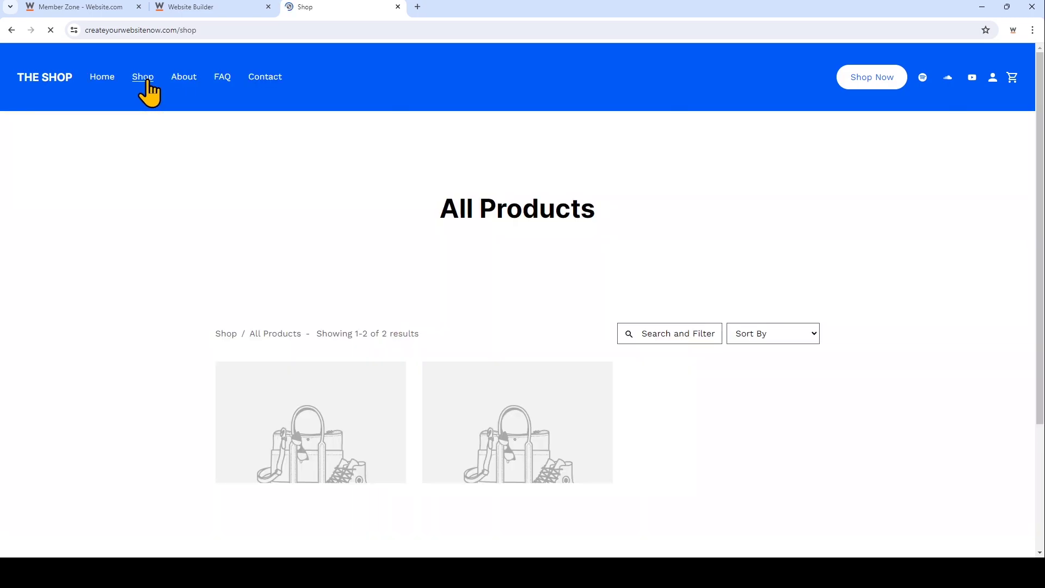
pyautogui.scroll(-3, 182, 156)
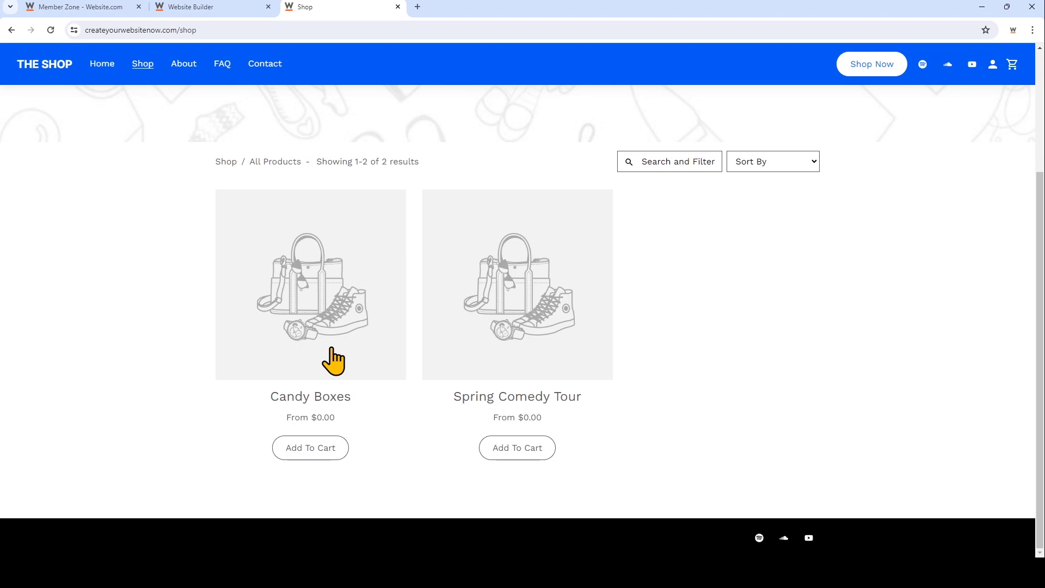
pyautogui.click(332, 349)
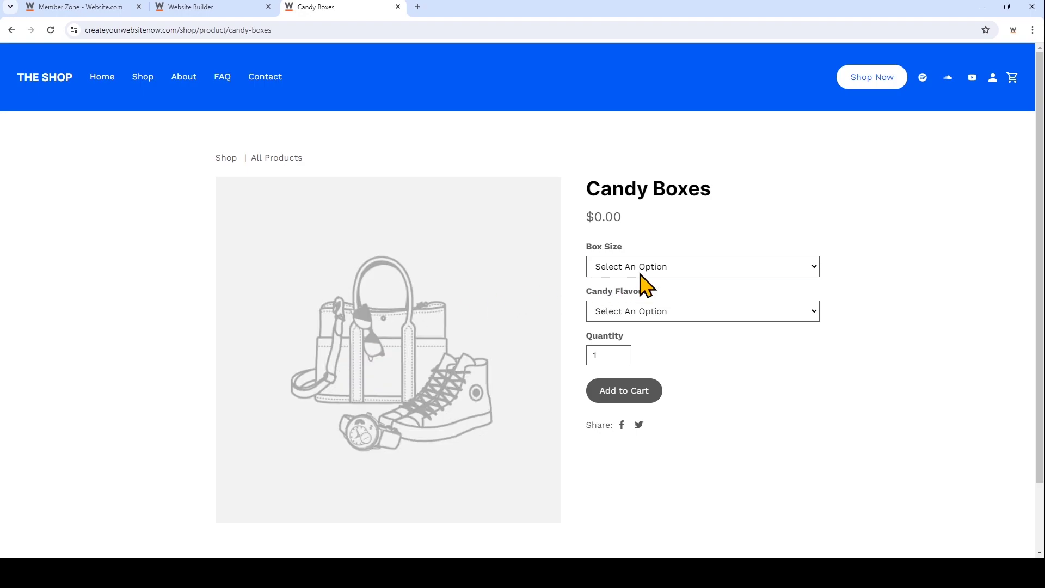
pyautogui.click(813, 274)
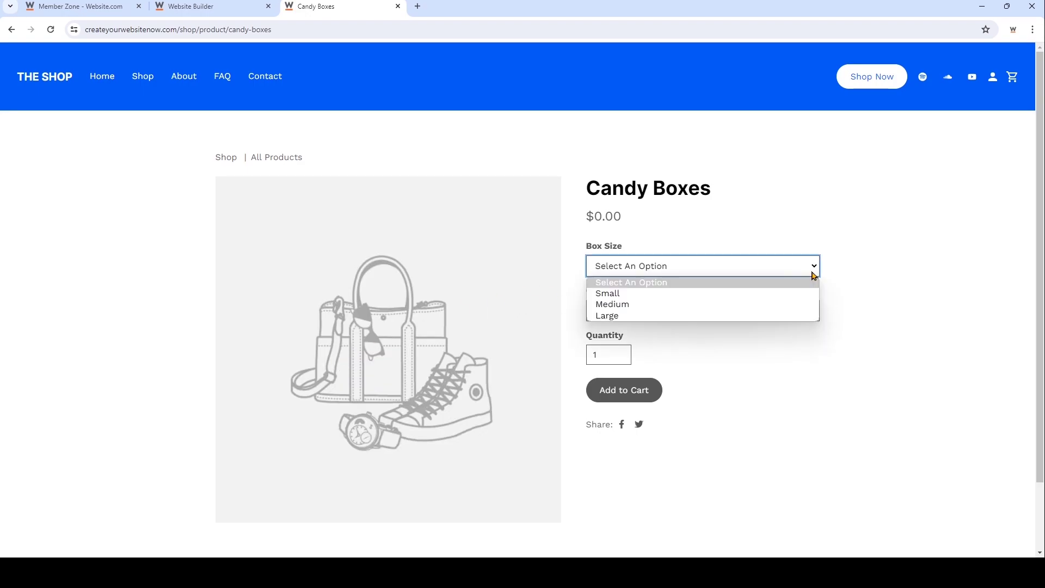
pyautogui.click(809, 304)
pyautogui.click(814, 311)
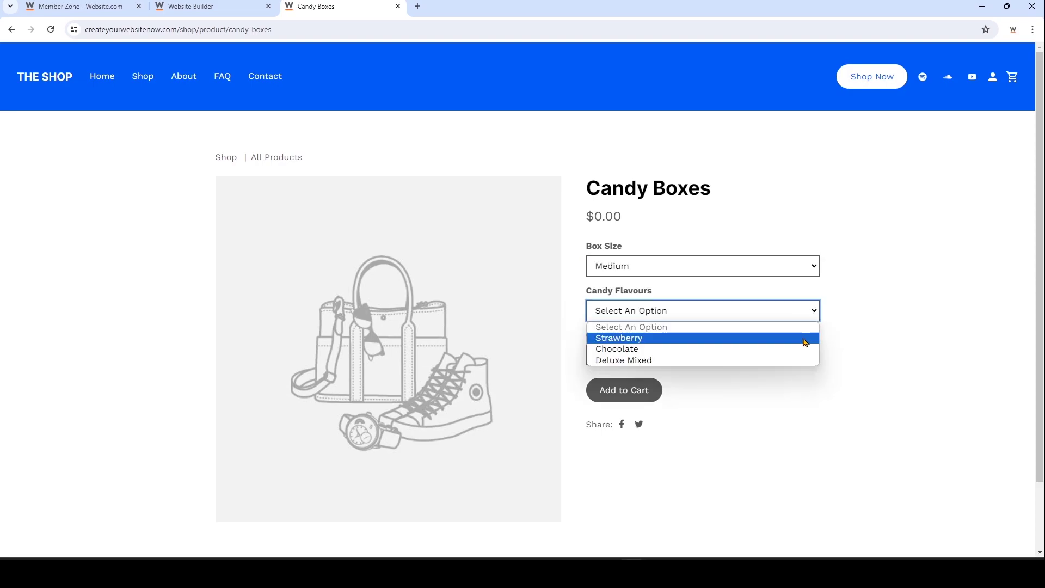
pyautogui.click(801, 354)
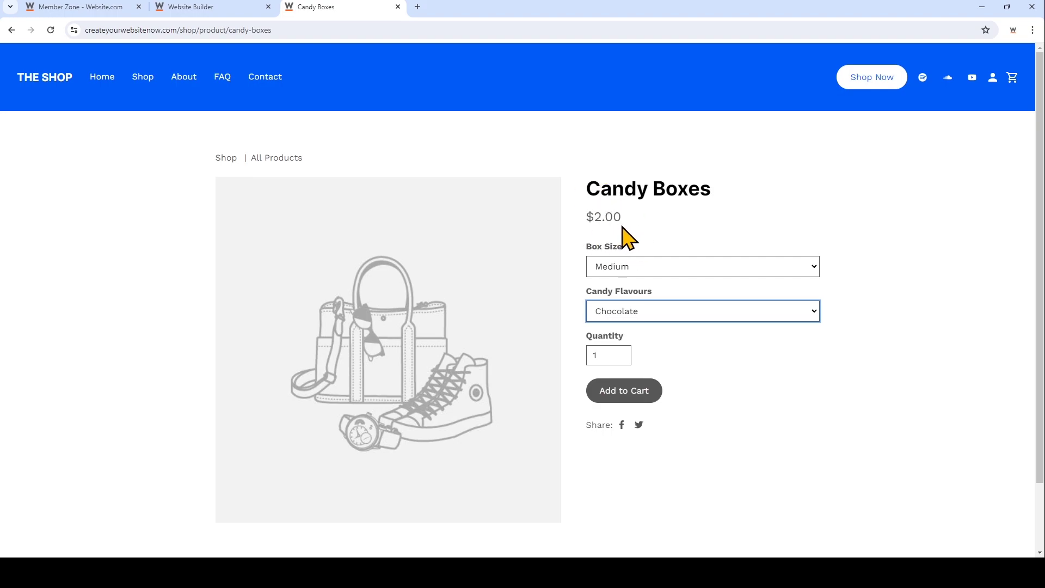
# - Open the Spring Comedy Tour page from the live product list and check its description and Select Show choices
pyautogui.click(255, 159)
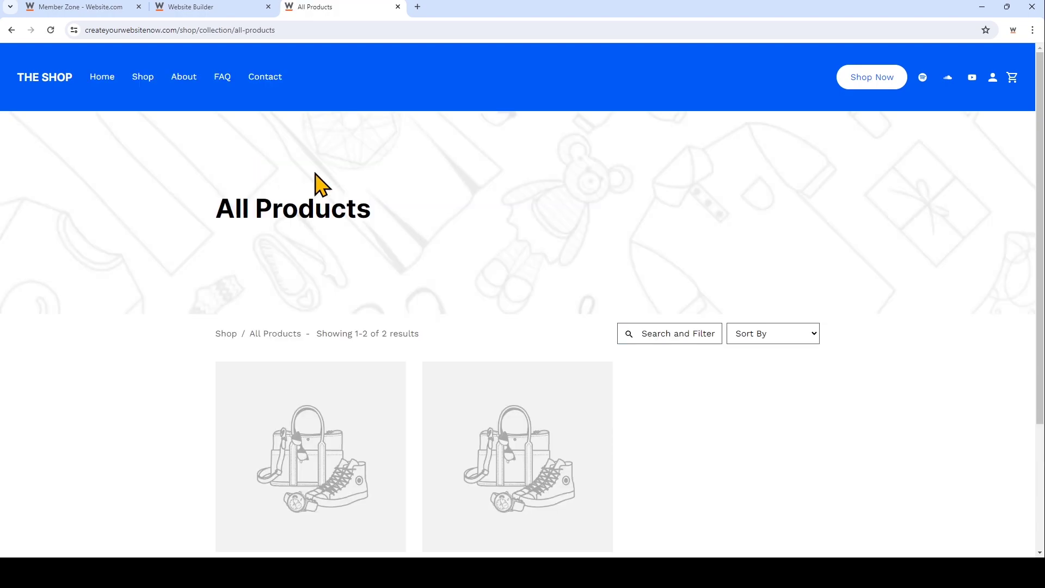
pyautogui.scroll(-2, 566, 388)
pyautogui.scroll(-1, 567, 387)
pyautogui.click(559, 305)
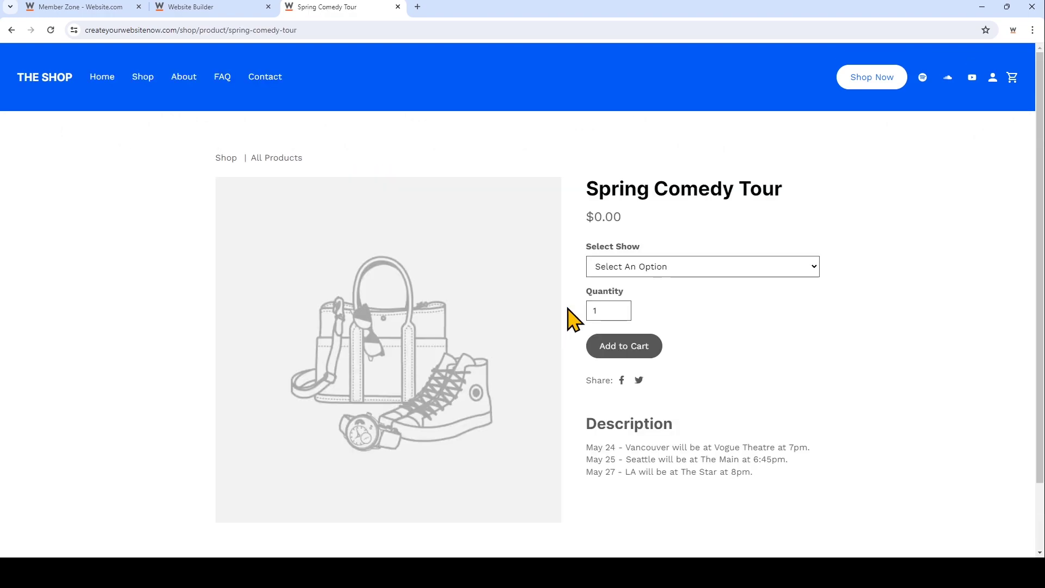
pyautogui.scroll(-1, 717, 427)
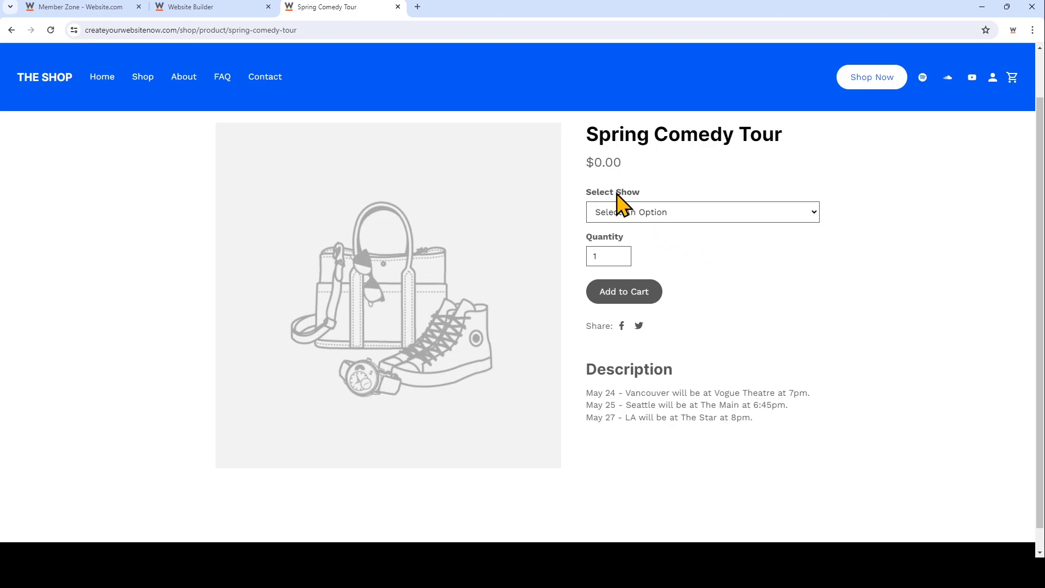
pyautogui.click(815, 212)
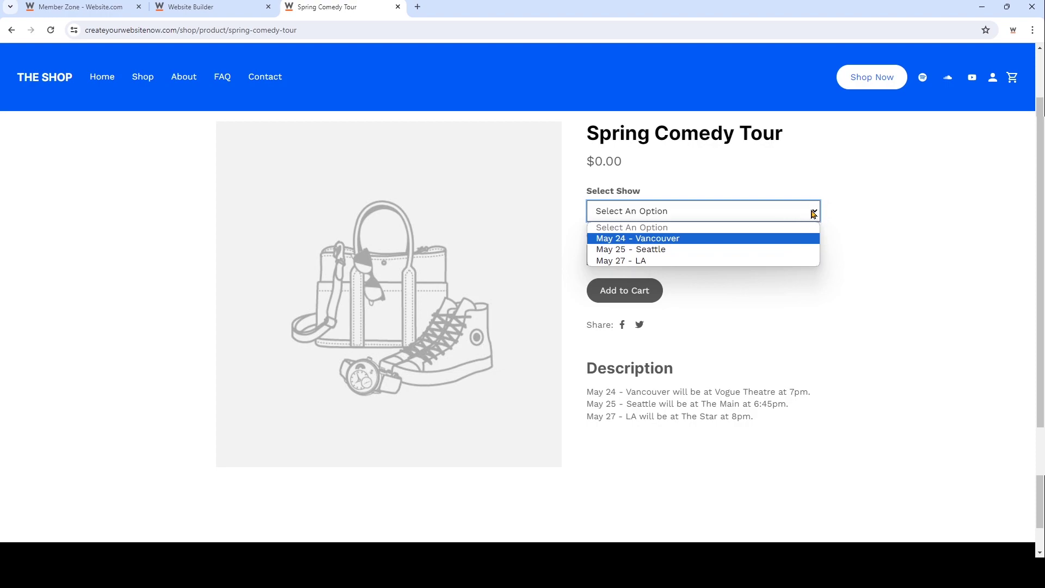
pyautogui.click(814, 214)
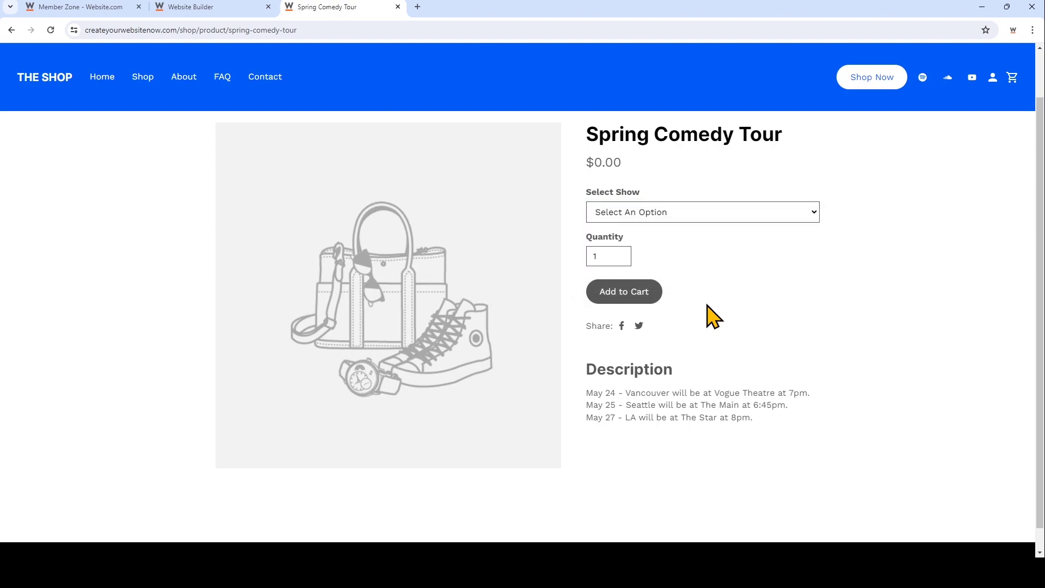